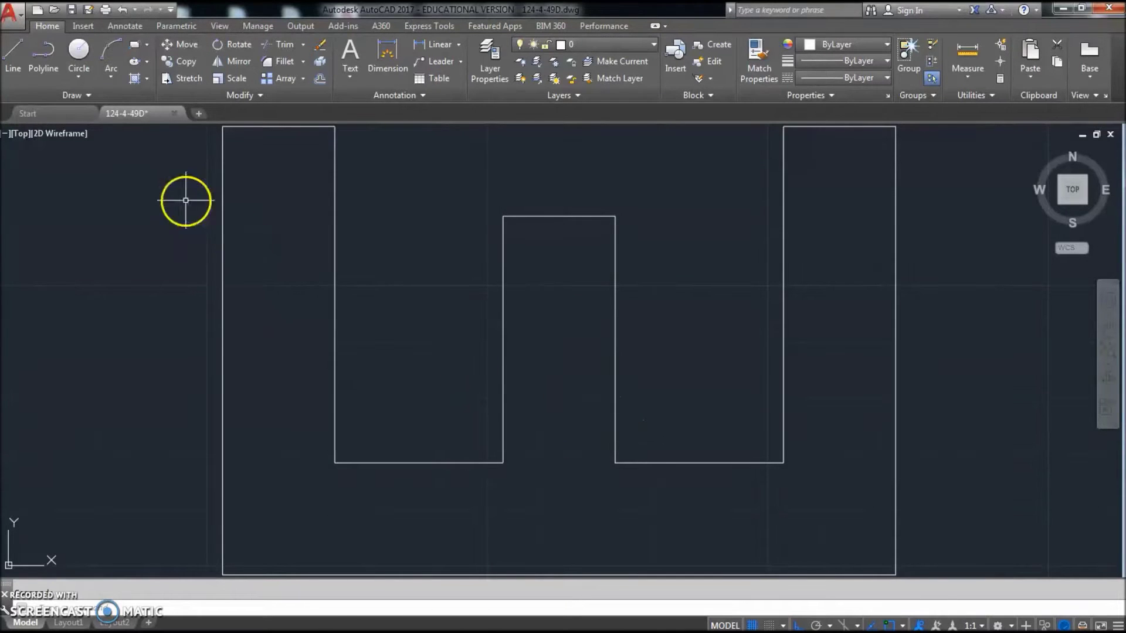
Create a new drawing from the acad template.
{"action": "left_click", "coordinate": [39, 10]}
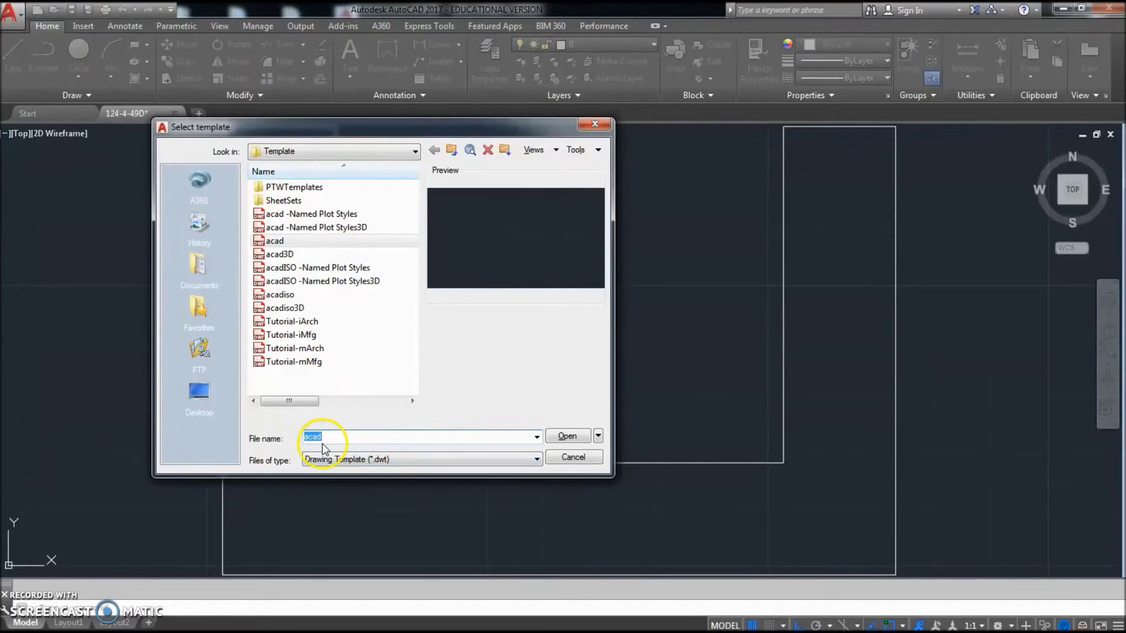
{"action": "left_click", "coordinate": [589, 440]}
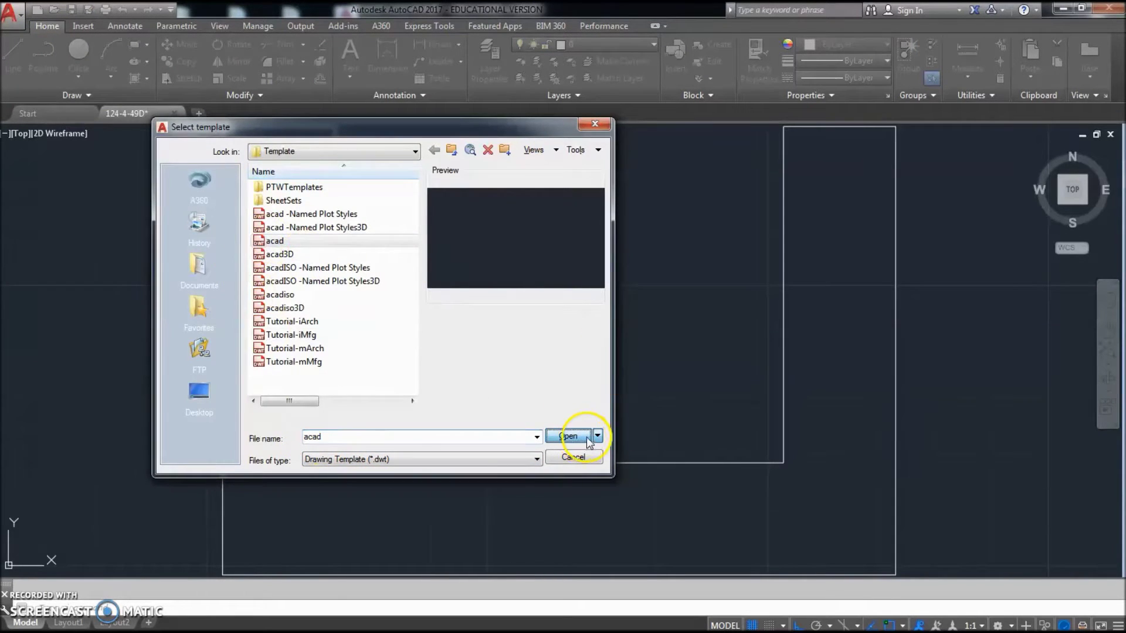
Draw a closed 6 by 6 square with the Line tool, with Ortho on.
{"action": "left_click", "coordinate": [17, 56]}
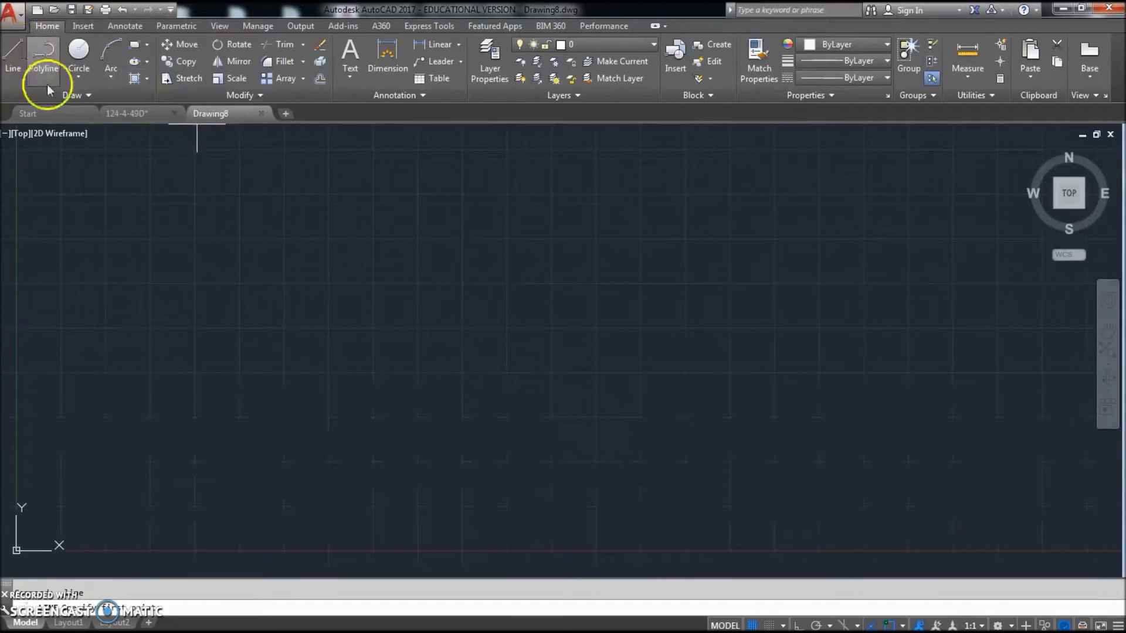
{"action": "left_click", "coordinate": [200, 514]}
{"action": "key", "text": "F8"}
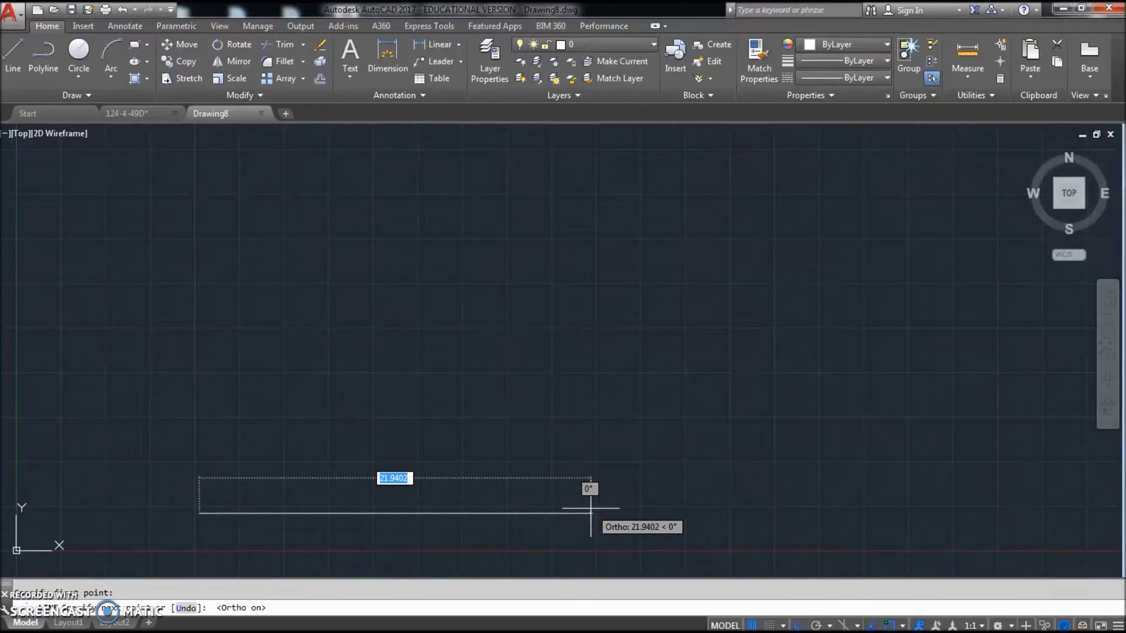
{"action": "type", "text": "6"}
{"action": "key", "text": "Return"}
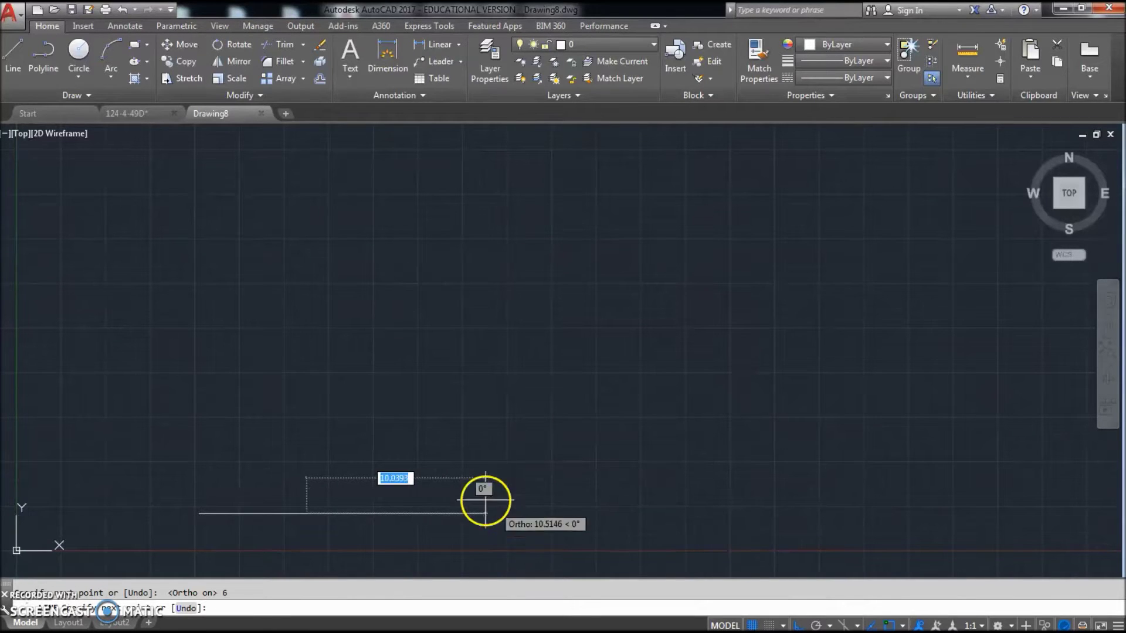
{"action": "type", "text": "6"}
{"action": "key", "text": "Return"}
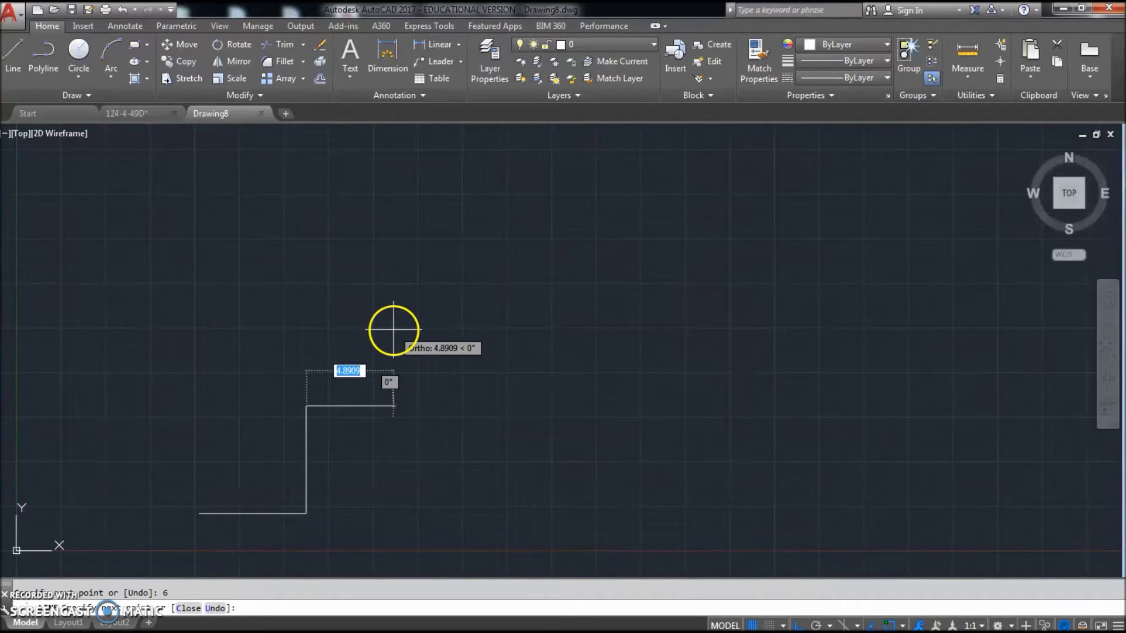
{"action": "type", "text": "6"}
{"action": "key", "text": "Return"}
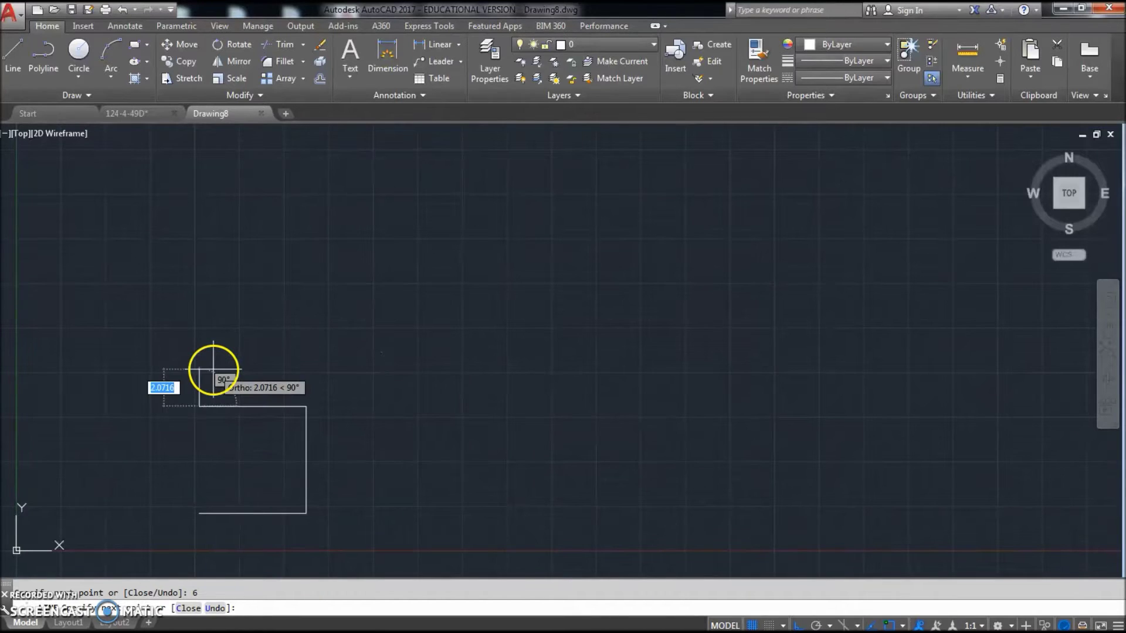
{"action": "type", "text": "c"}
{"action": "key", "text": "Return"}
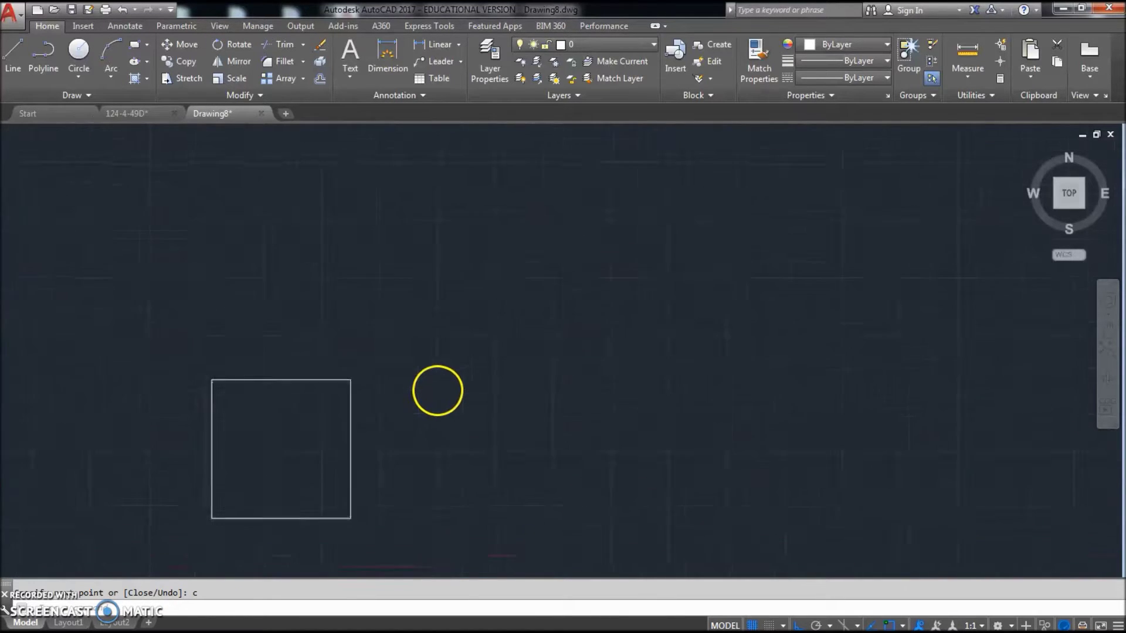
Offset the square's top and left sides inward by 0.2.
{"action": "middle_click", "coordinate": [437, 391]}
{"action": "middle_click", "coordinate": [437, 391]}
{"action": "middle_click_drag", "start_coordinate": [521, 434], "coordinate": [503, 382]}
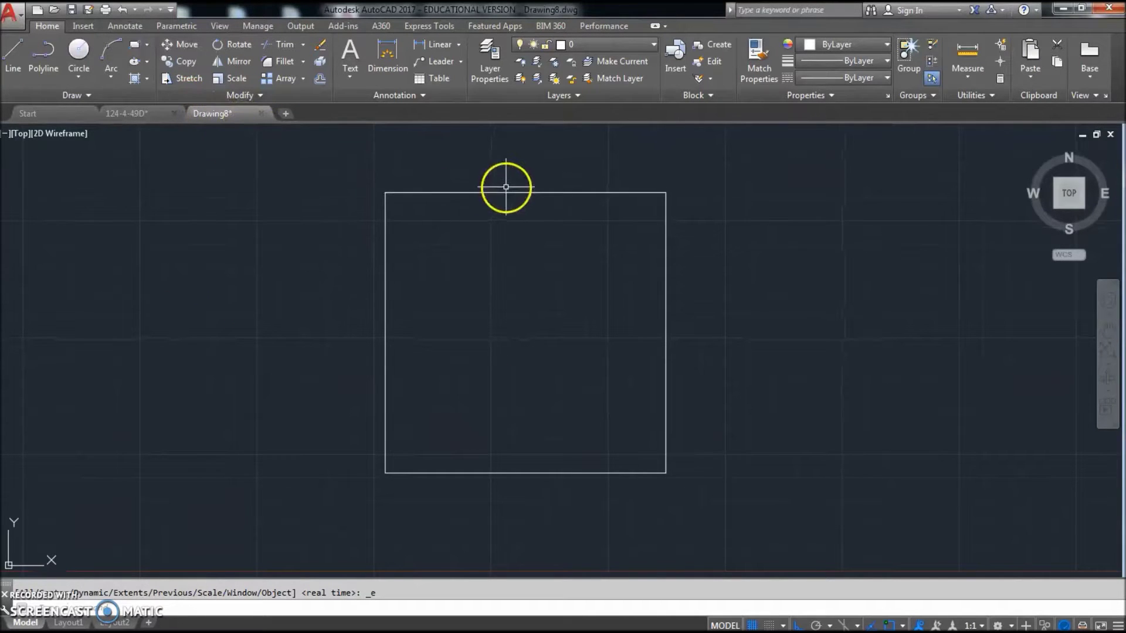
{"action": "left_click", "coordinate": [321, 79]}
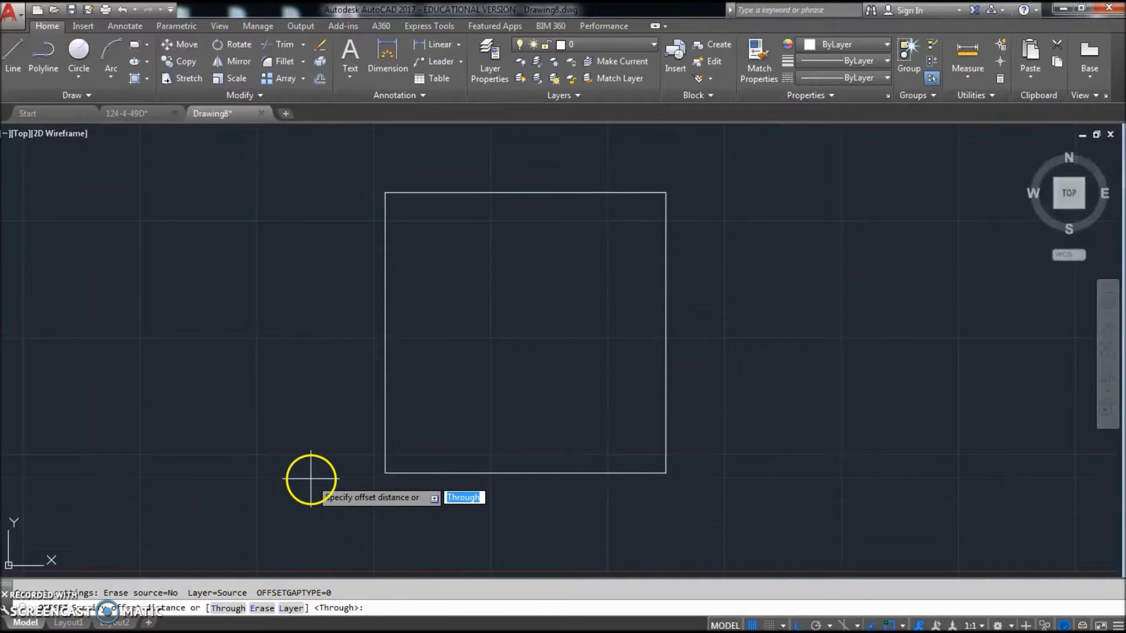
{"action": "type", "text": ".2"}
{"action": "key", "text": "Return"}
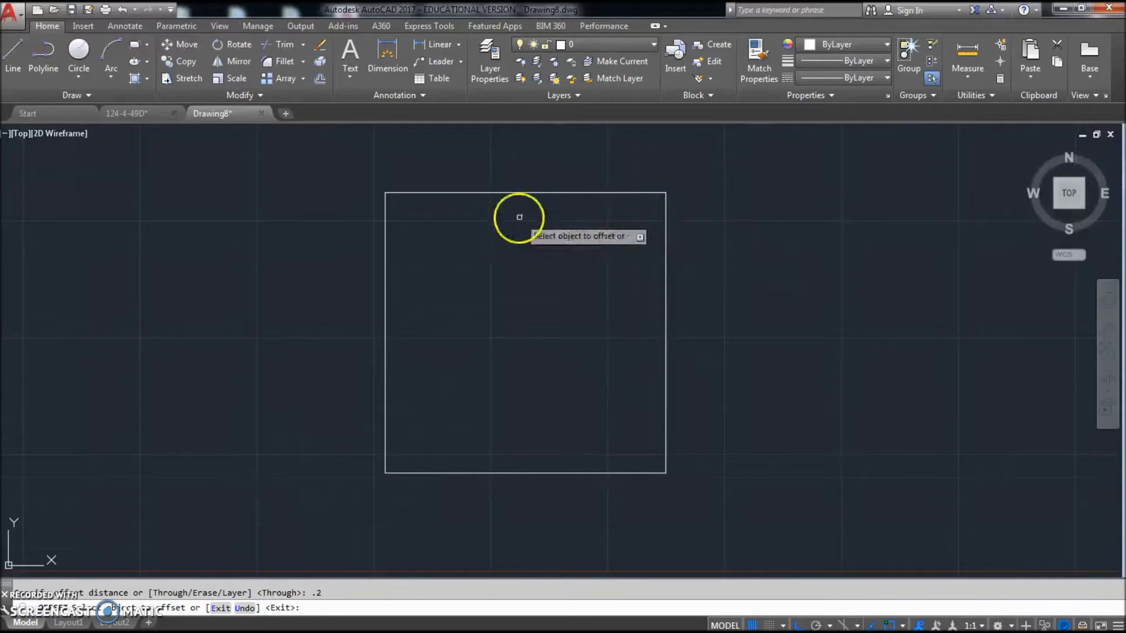
{"action": "left_click", "coordinate": [558, 194]}
{"action": "left_click", "coordinate": [551, 230]}
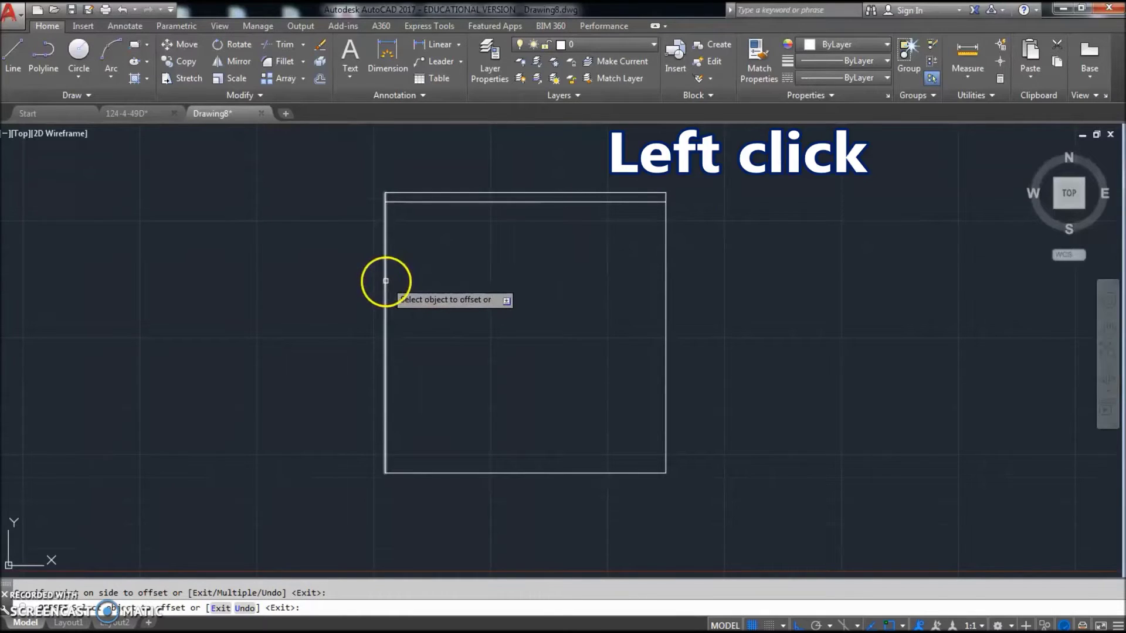
{"action": "left_click", "coordinate": [387, 280]}
{"action": "left_click", "coordinate": [449, 271]}
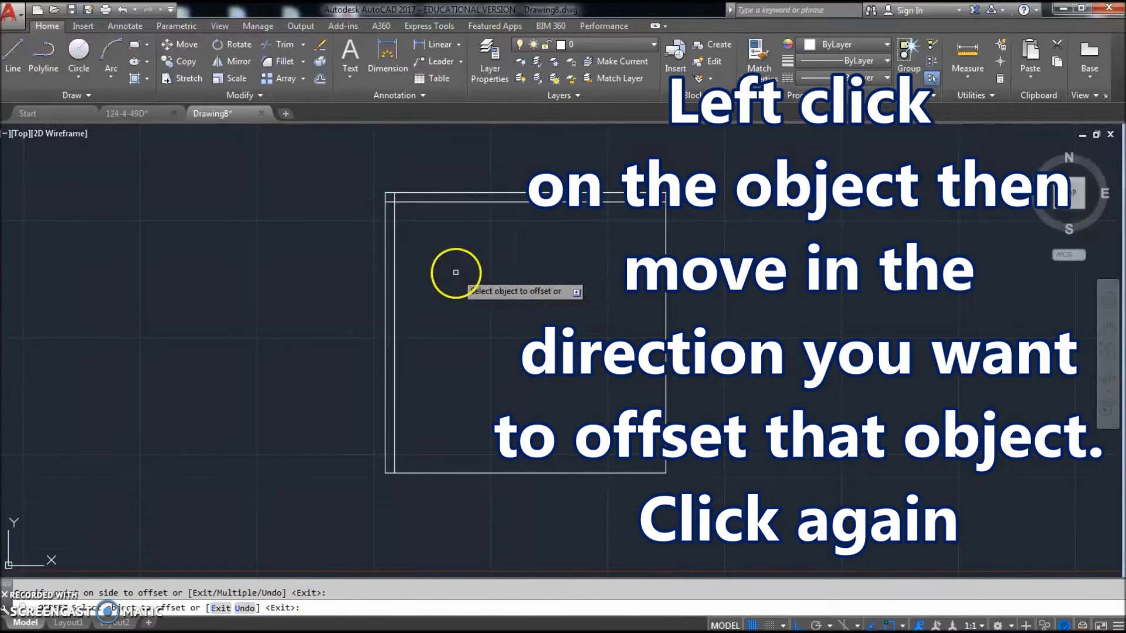
Offset the square's bottom and right sides inward at the same 0.2 distance and finish the Offset command.
{"action": "left_click", "coordinate": [504, 472]}
{"action": "left_click", "coordinate": [511, 449]}
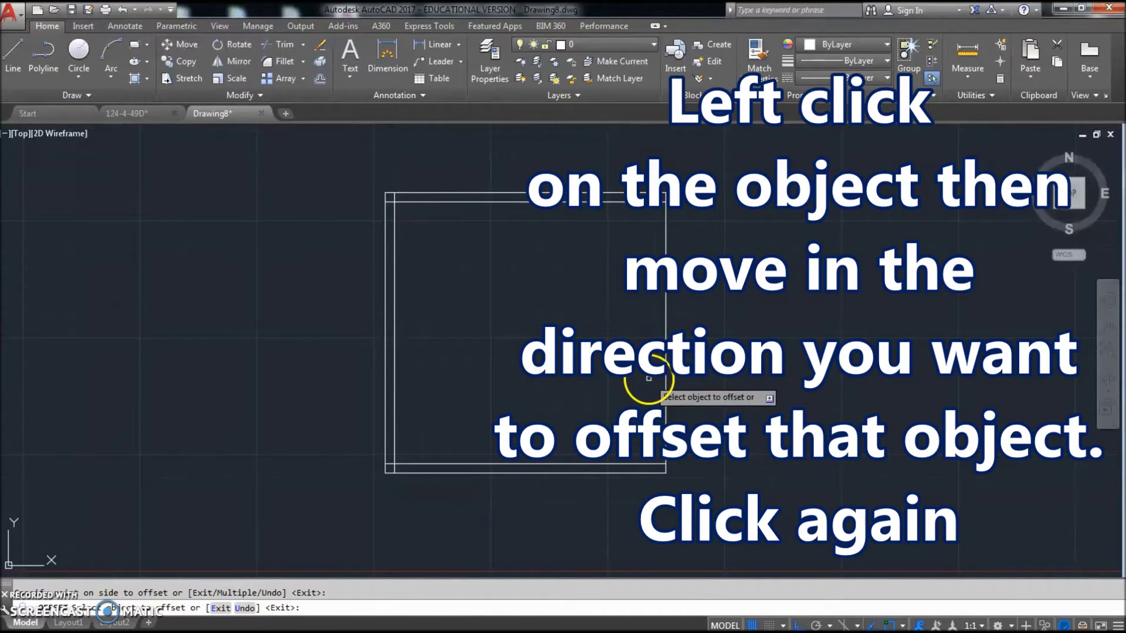
{"action": "left_click", "coordinate": [666, 385]}
{"action": "left_click", "coordinate": [625, 387]}
{"action": "scroll", "coordinate": [541, 378], "scroll_direction": "up", "scroll_amount": 2}
{"action": "mouse_move", "coordinate": [541, 379]}
{"action": "middle_mouse_down"}
{"action": "mouse_move", "coordinate": [525, 414]}
{"action": "mouse_move", "coordinate": [528, 402]}
{"action": "middle_mouse_up"}
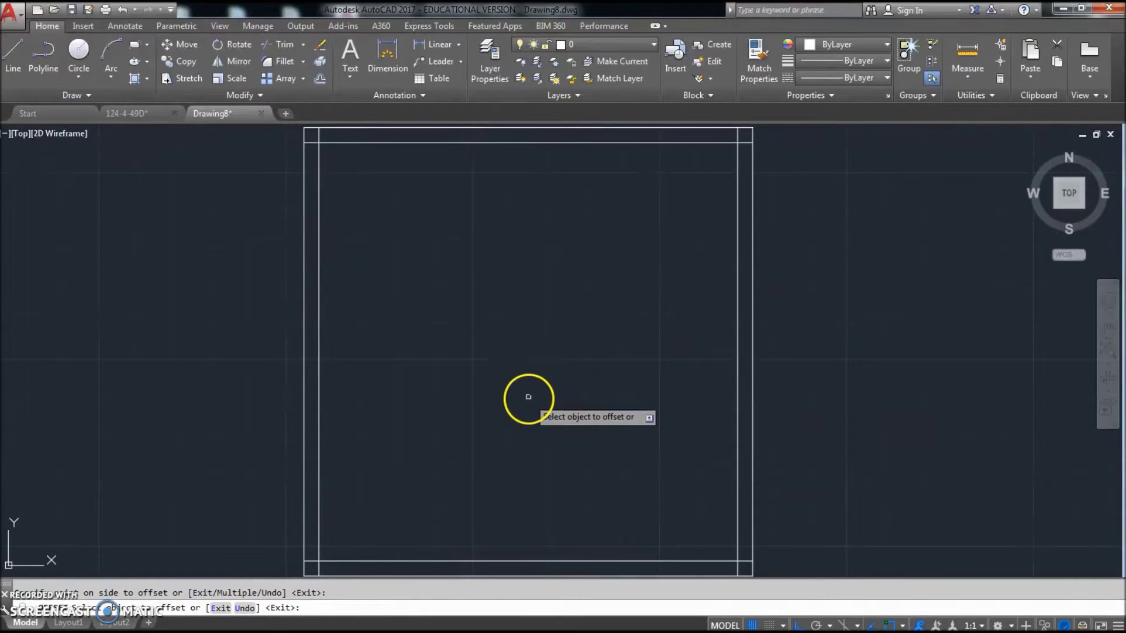
{"action": "right_click", "coordinate": [497, 363]}
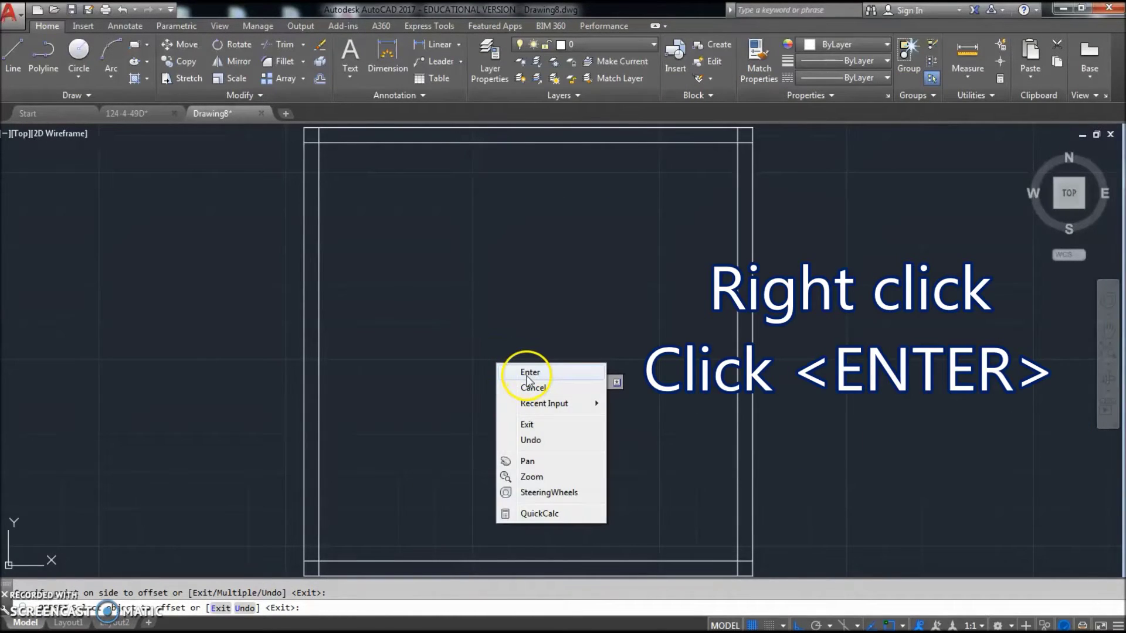
{"action": "left_click", "coordinate": [529, 373]}
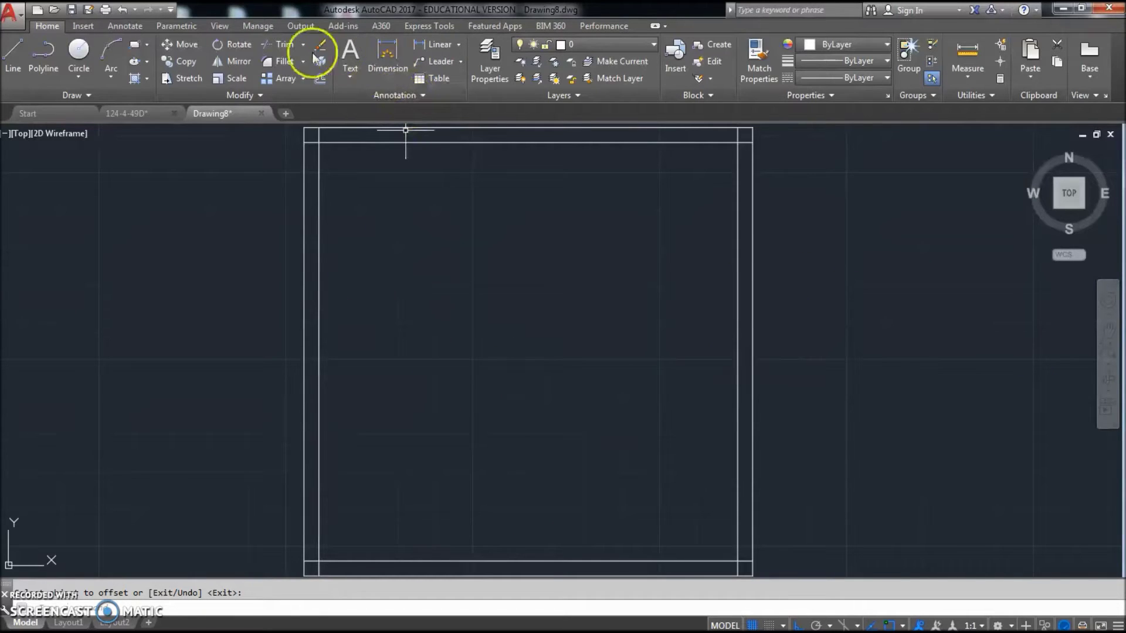
Trim the ends of both inner horizontal lines that extend past the inner vertical lines, using those verticals as cutting edges.
{"action": "left_click", "coordinate": [283, 44]}
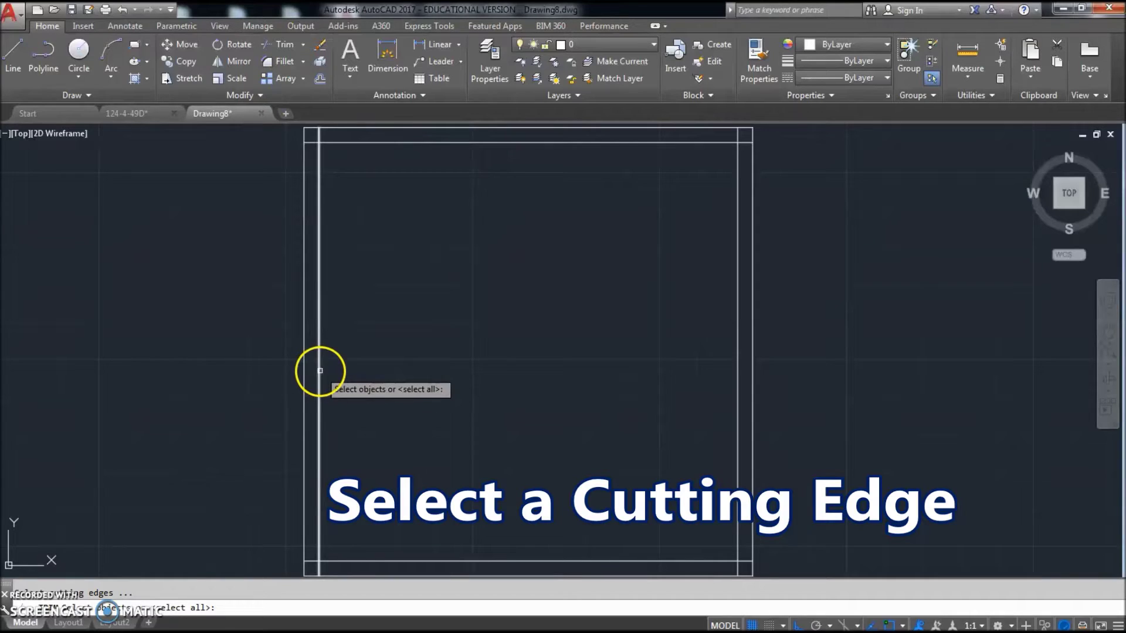
{"action": "left_click", "coordinate": [318, 405]}
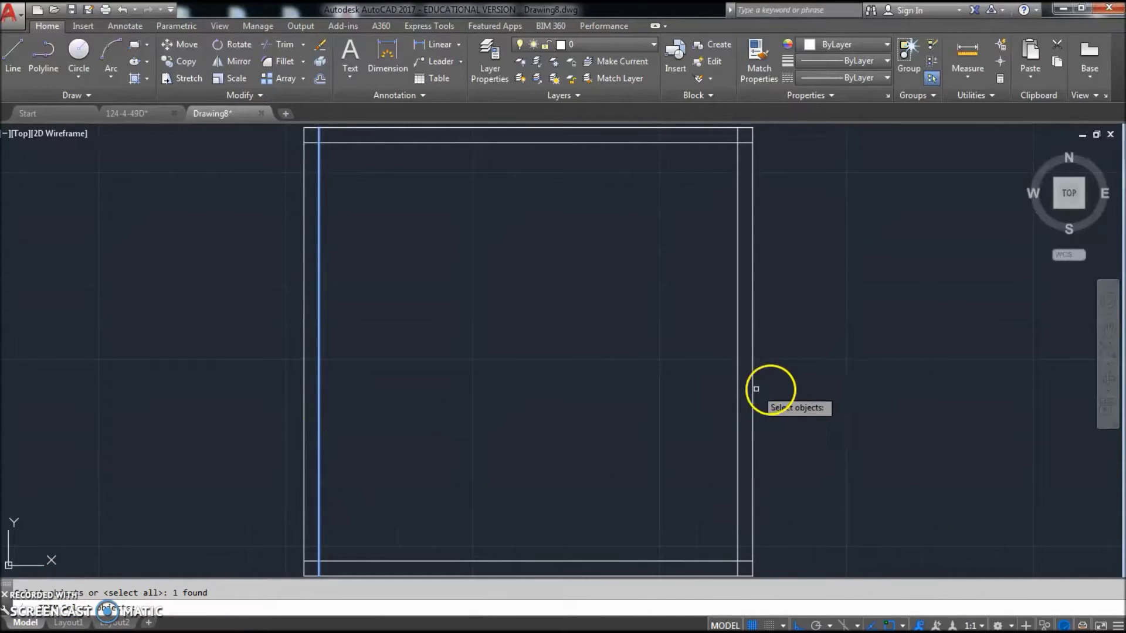
{"action": "left_click", "coordinate": [737, 388]}
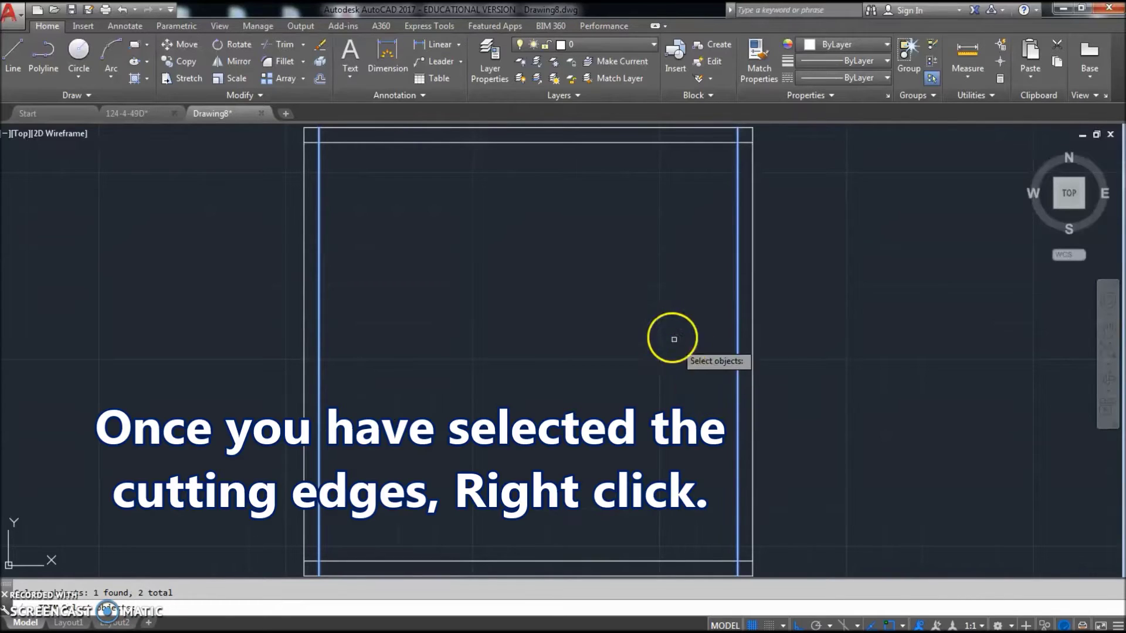
{"action": "right_click", "coordinate": [670, 319]}
{"action": "left_click", "coordinate": [744, 143]}
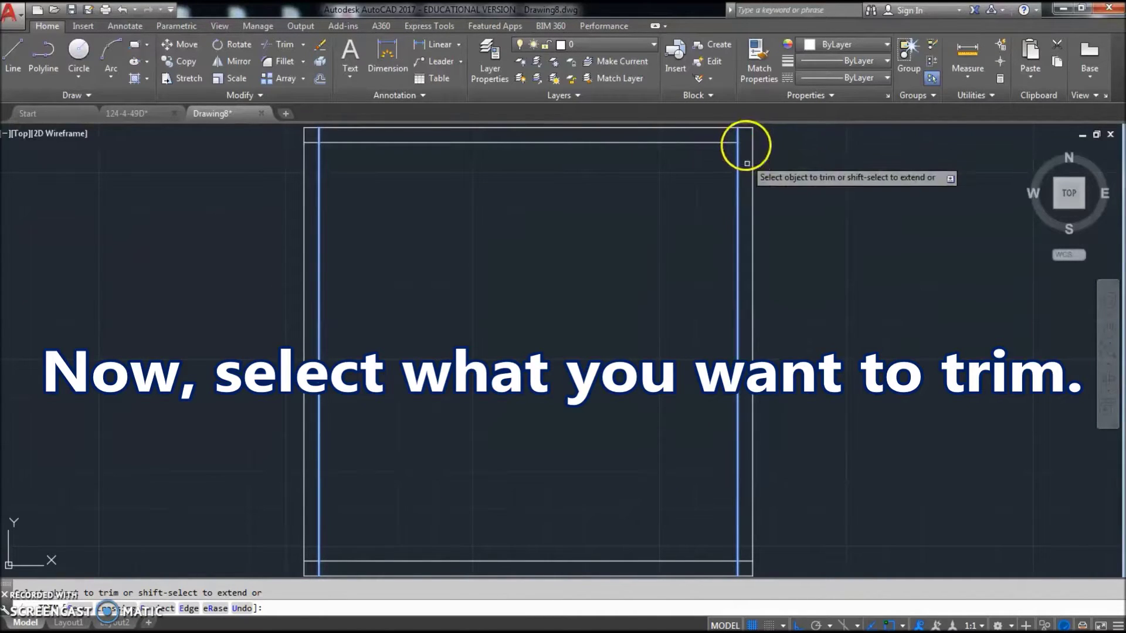
{"action": "left_click", "coordinate": [749, 562]}
{"action": "left_click", "coordinate": [309, 560]}
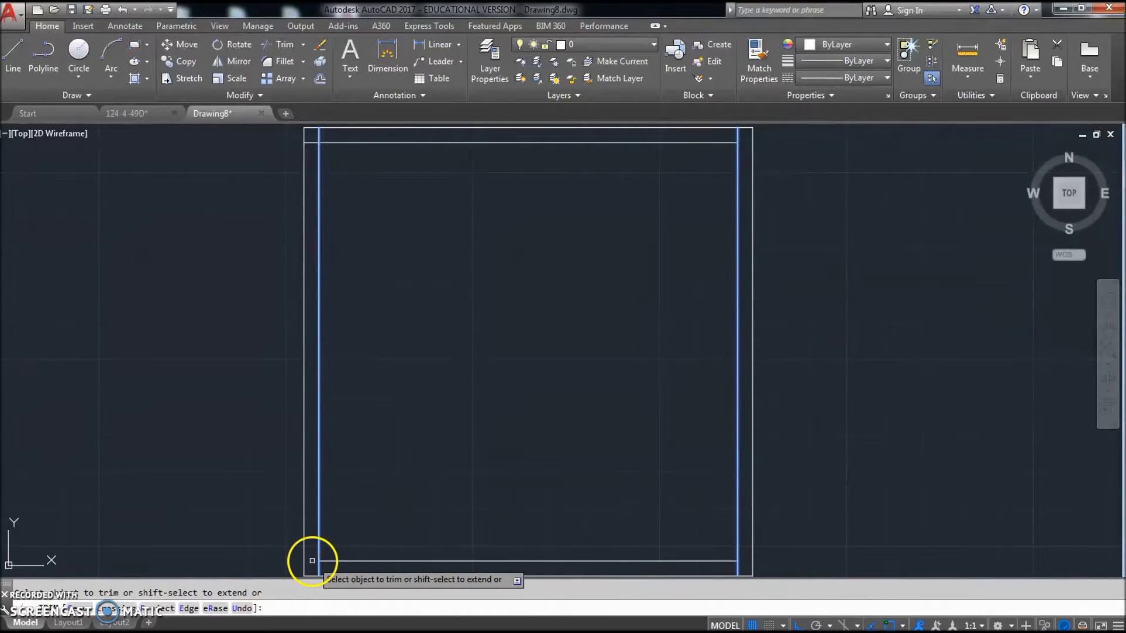
{"action": "left_click", "coordinate": [307, 142]}
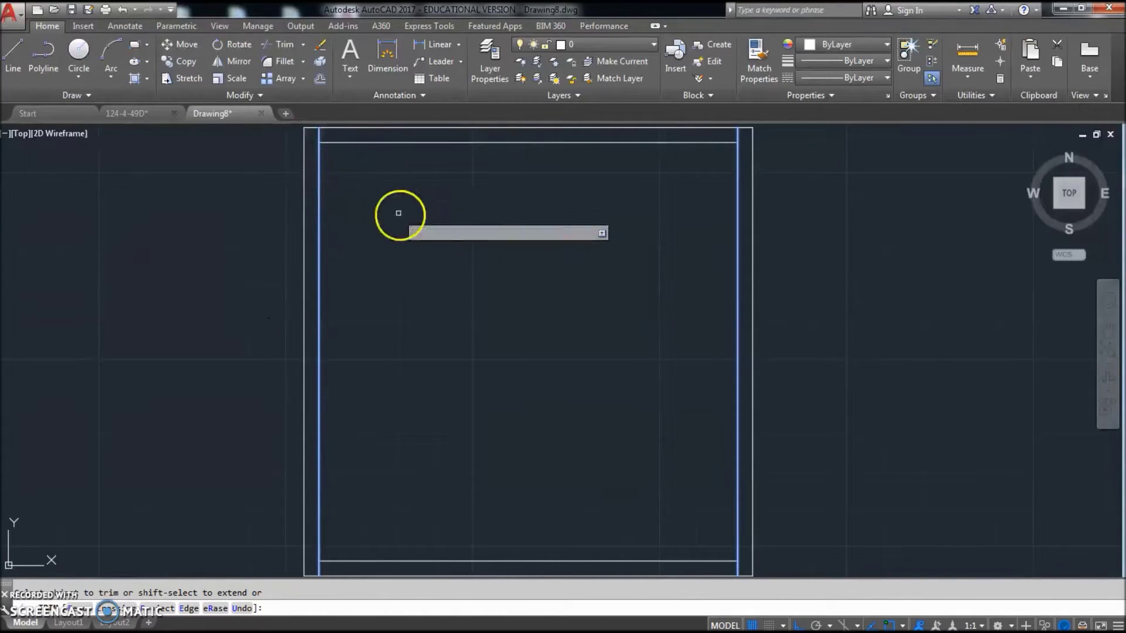
{"action": "right_click", "coordinate": [378, 239]}
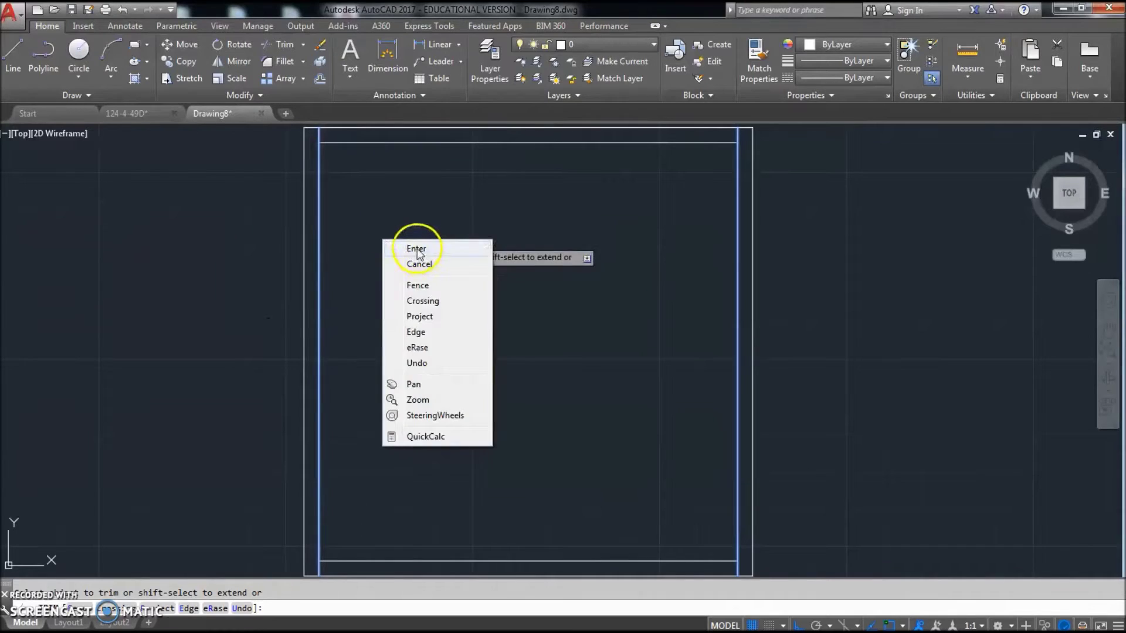
{"action": "left_click", "coordinate": [412, 246]}
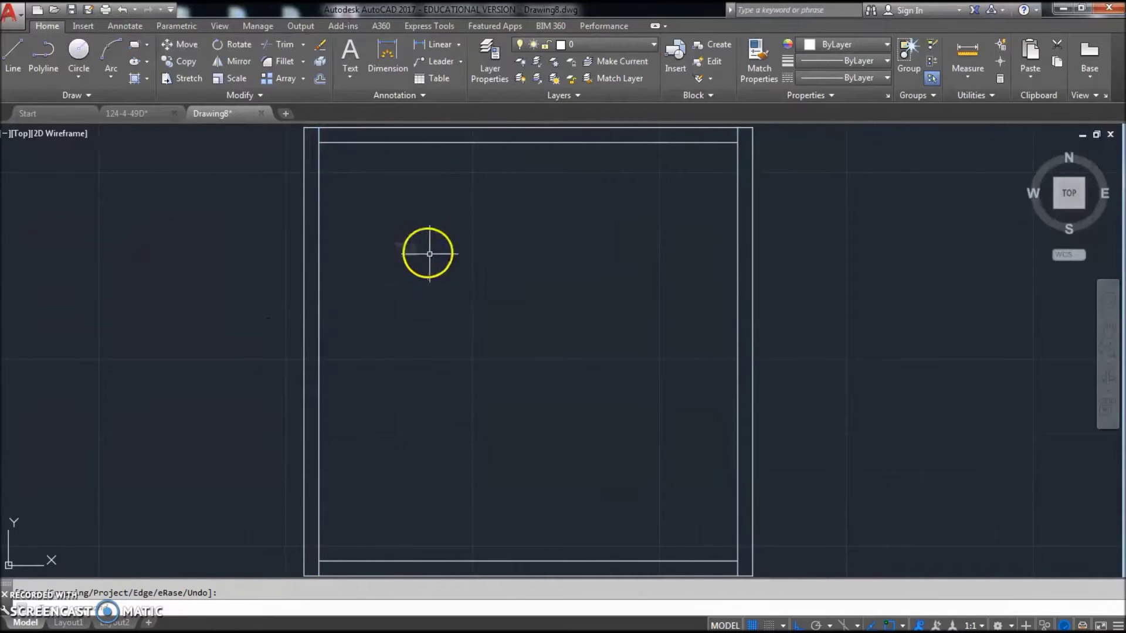
Trim the overhanging ends of both inner vertical lines, using all objects as cutting edges, to leave a clean inner square.
{"action": "left_click", "coordinate": [286, 45]}
{"action": "key", "text": "Return"}
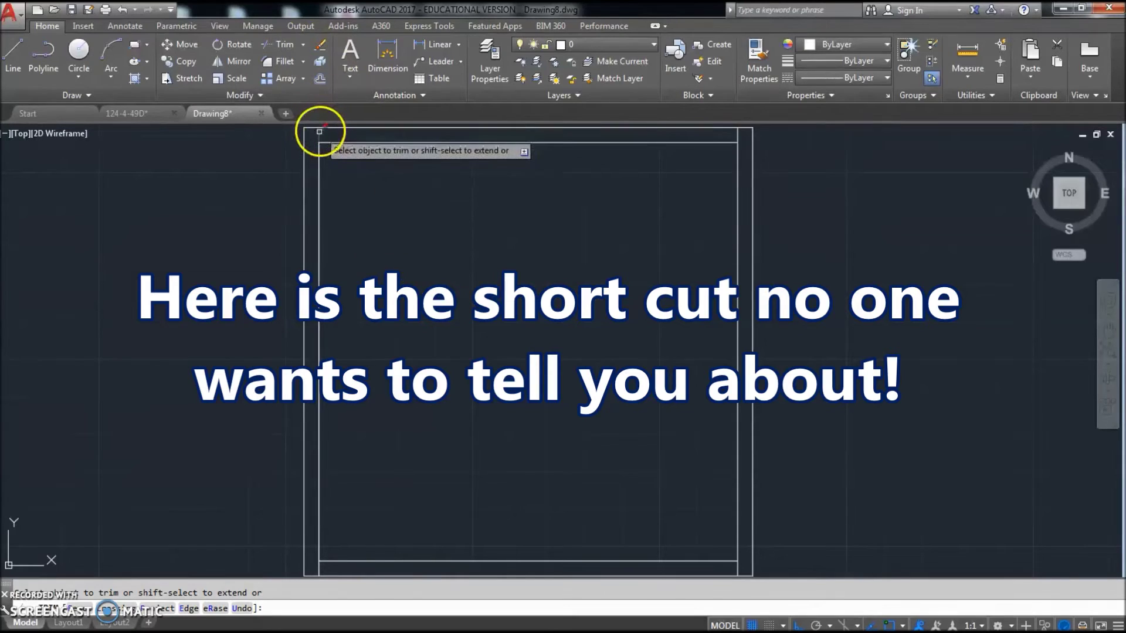
{"action": "left_click", "coordinate": [736, 134]}
{"action": "left_click", "coordinate": [736, 566]}
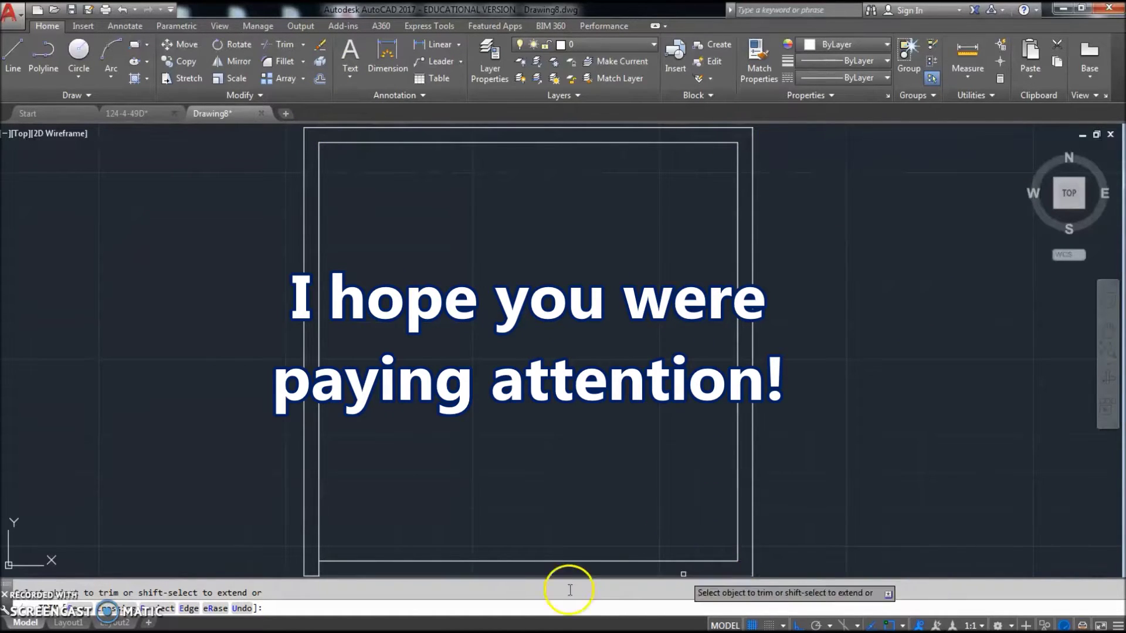
{"action": "left_click", "coordinate": [321, 568]}
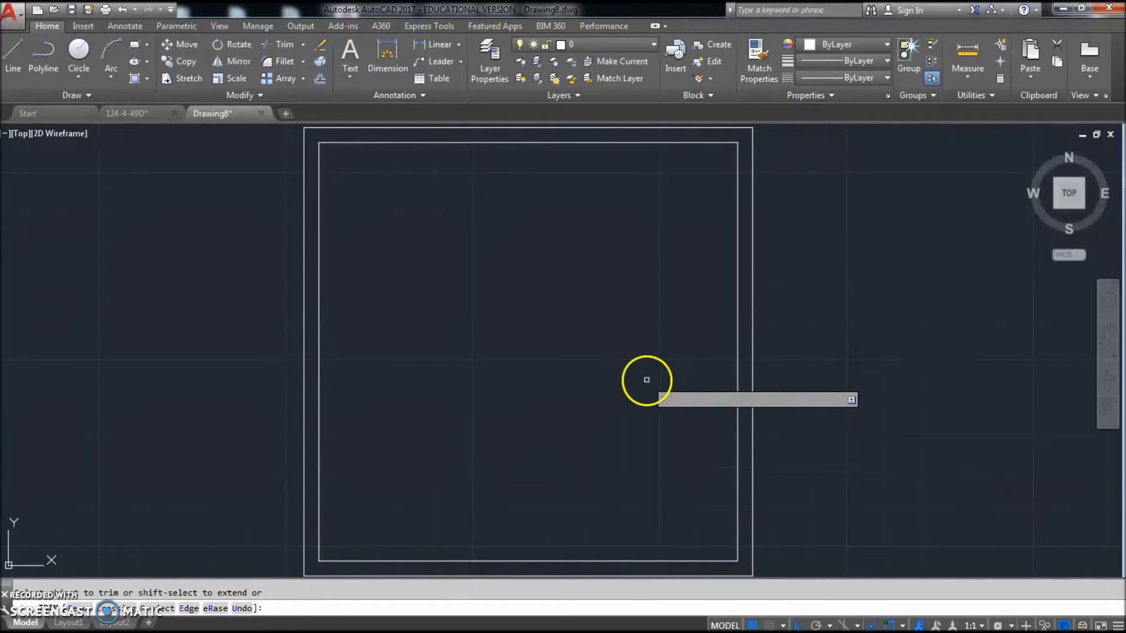
{"action": "right_click", "coordinate": [645, 380]}
{"action": "left_click", "coordinate": [693, 390]}
Start a line outline right of the square frame with segments 1.4 up, 1.4 left, 0.2 up and 1.4 right.
{"action": "scroll", "coordinate": [649, 369], "scroll_direction": "up", "scroll_amount": 2}
{"action": "scroll", "coordinate": [651, 371], "scroll_direction": "down", "scroll_amount": 4}
{"action": "middle_click_drag", "start_coordinate": [663, 373], "coordinate": [291, 384]}
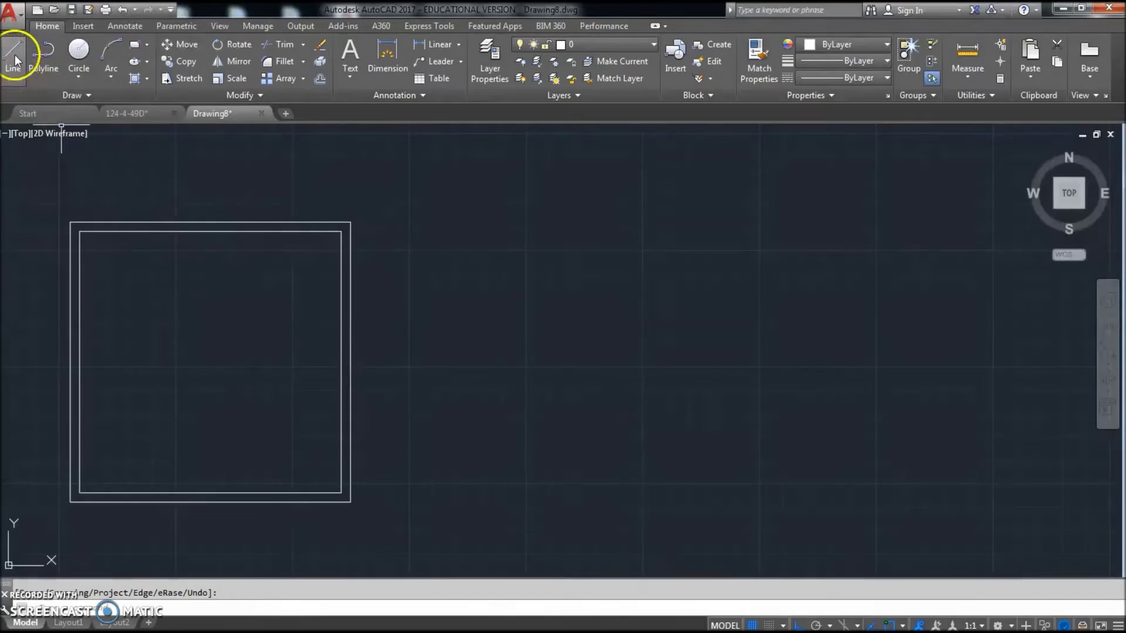
{"action": "left_click", "coordinate": [15, 51]}
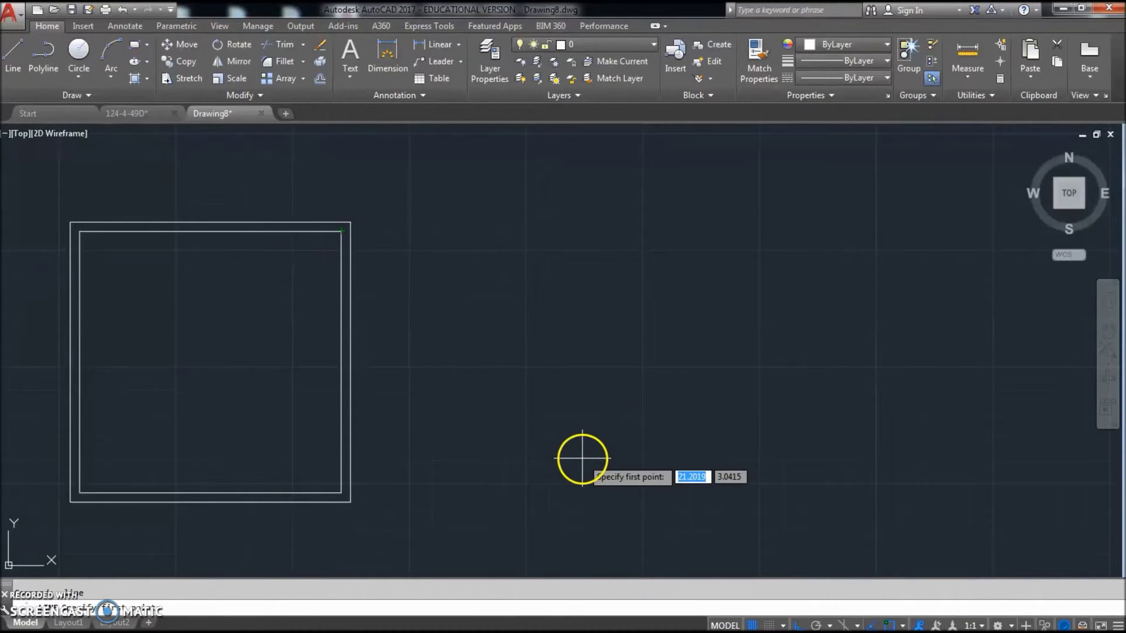
{"action": "left_click", "coordinate": [633, 486]}
{"action": "type", "text": "1.4"}
{"action": "key", "text": "Return"}
{"action": "type", "text": "1.4"}
{"action": "key", "text": "Return"}
{"action": "type", "text": ".2"}
{"action": "key", "text": "Return"}
{"action": "type", "text": "1.4"}
{"action": "key", "text": "Return"}
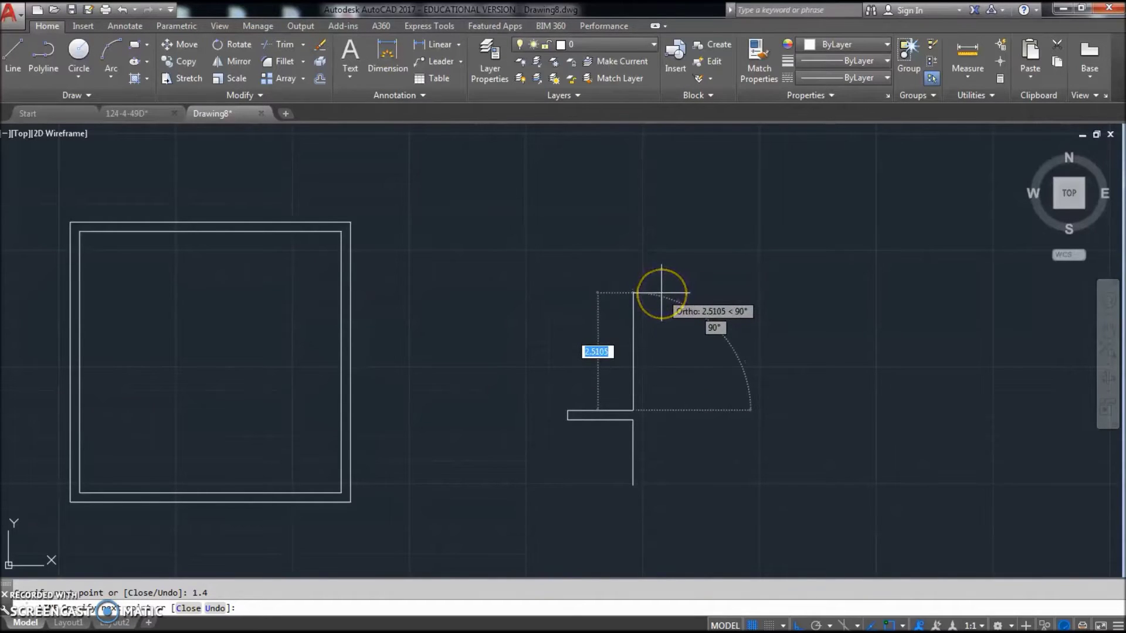
Continue the outline with segments 1.6 up, 1.4 left, 0.2 up and 1.4 right to form the upper left arm.
{"action": "type", "text": "1.6"}
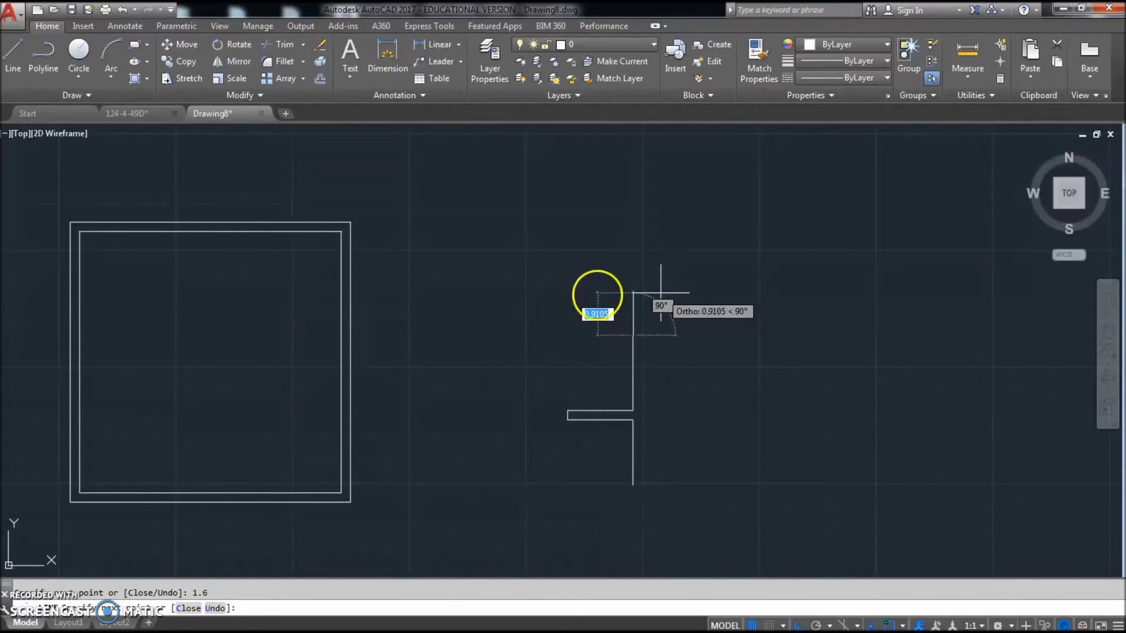
{"action": "key", "text": "Return"}
{"action": "type", "text": "1.4"}
{"action": "key", "text": "Return"}
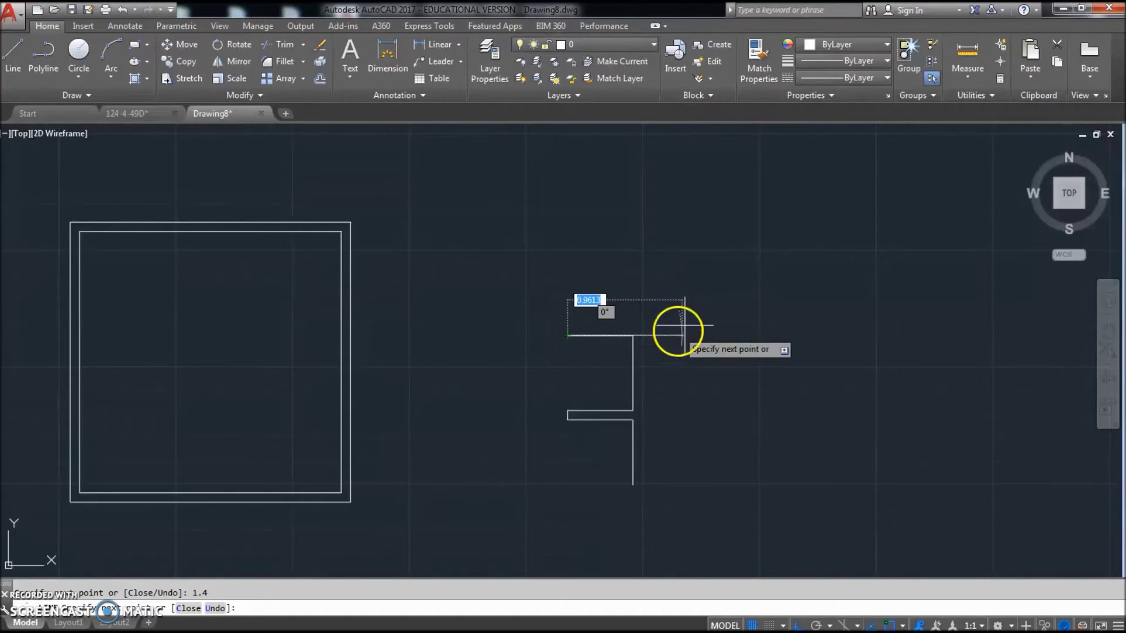
{"action": "type", "text": ".2"}
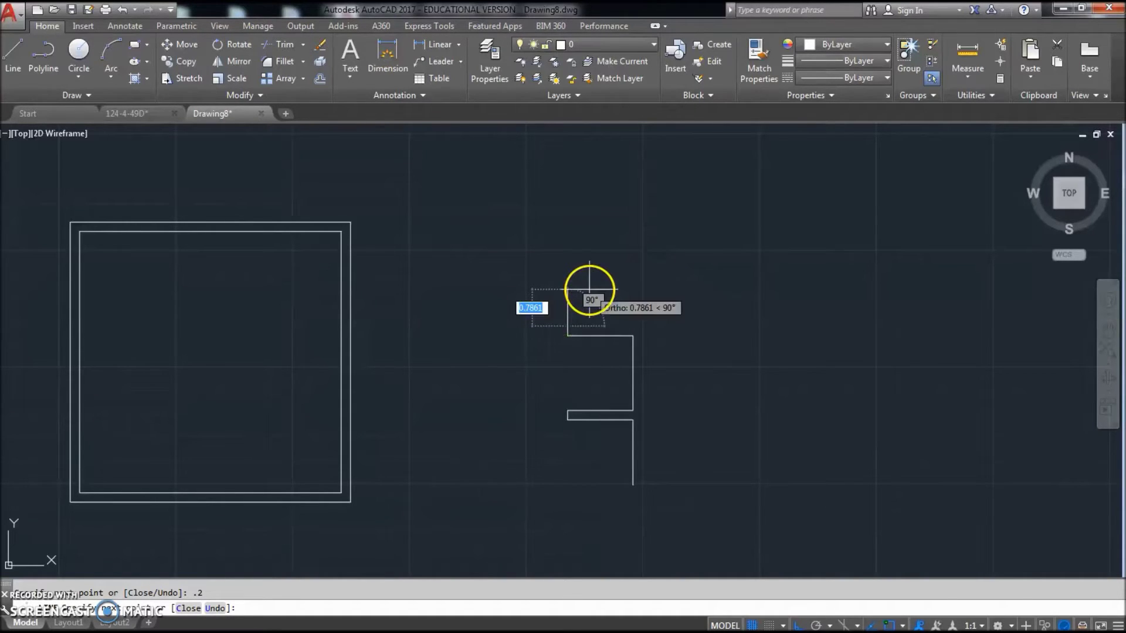
{"action": "key", "text": "Return"}
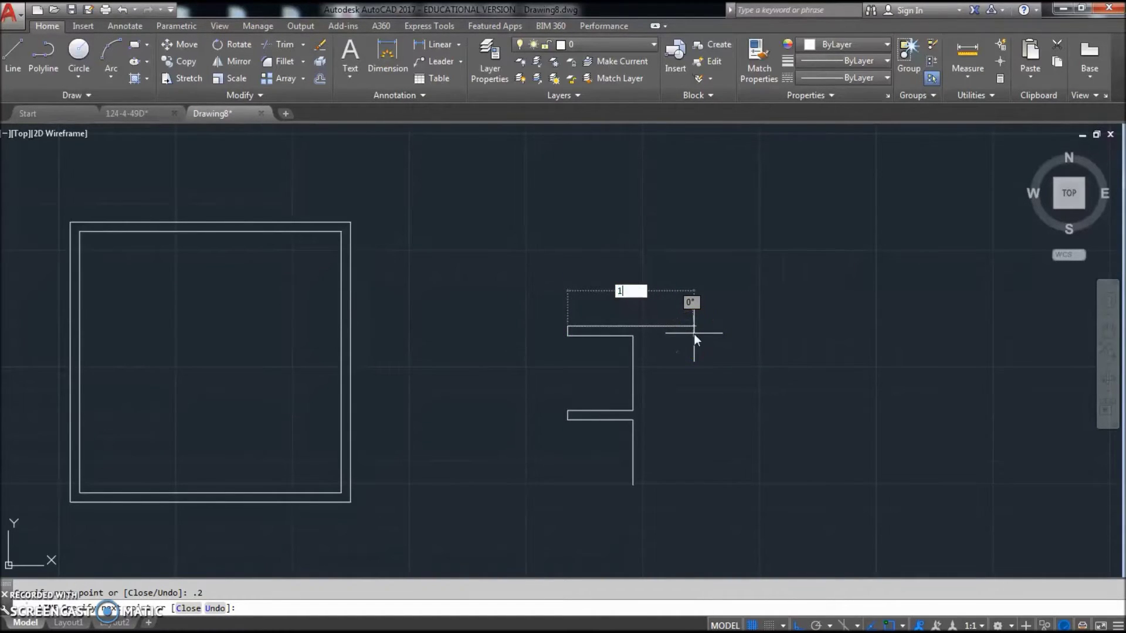
{"action": "type", "text": "1.4"}
{"action": "key", "text": "Return"}
Add the first upward arm of the outline with segments 1.4 up, 0.2 right and 1.4 down.
{"action": "type", "text": "1.4"}
{"action": "key", "text": "Return"}
{"action": "left_click", "coordinate": [672, 250]}
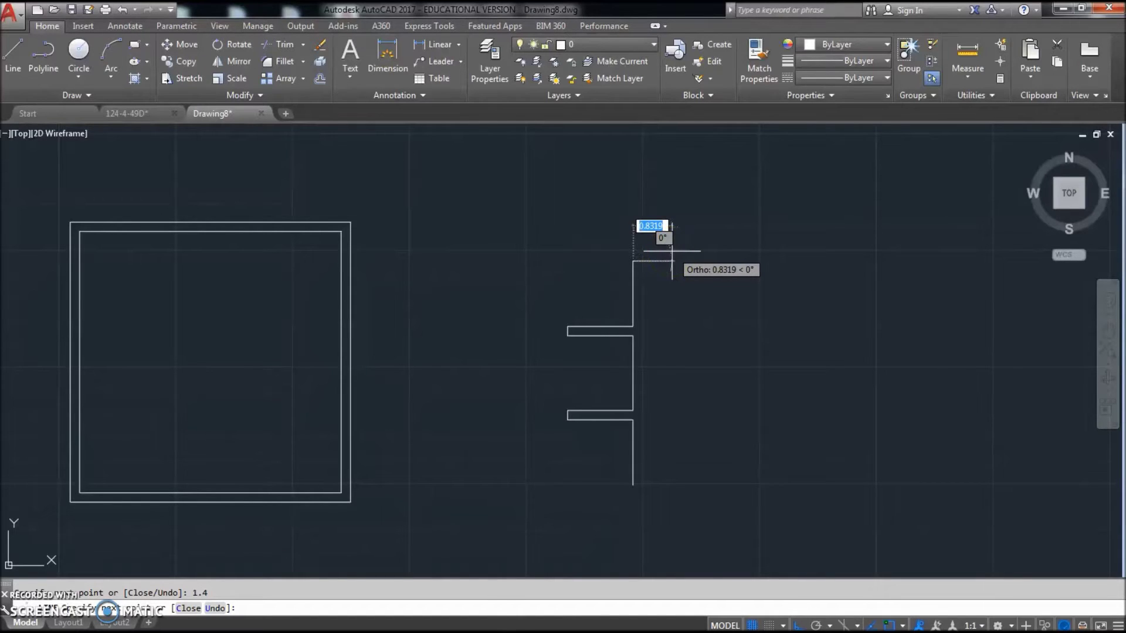
{"action": "type", "text": ".2"}
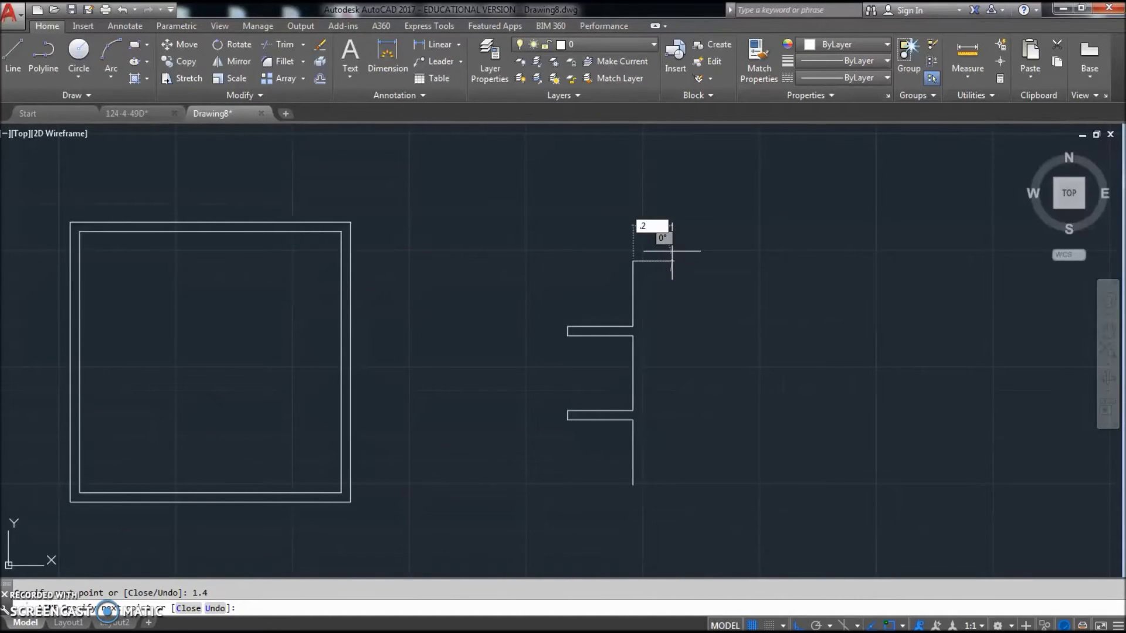
{"action": "key", "text": "Return"}
{"action": "type", "text": "1."}
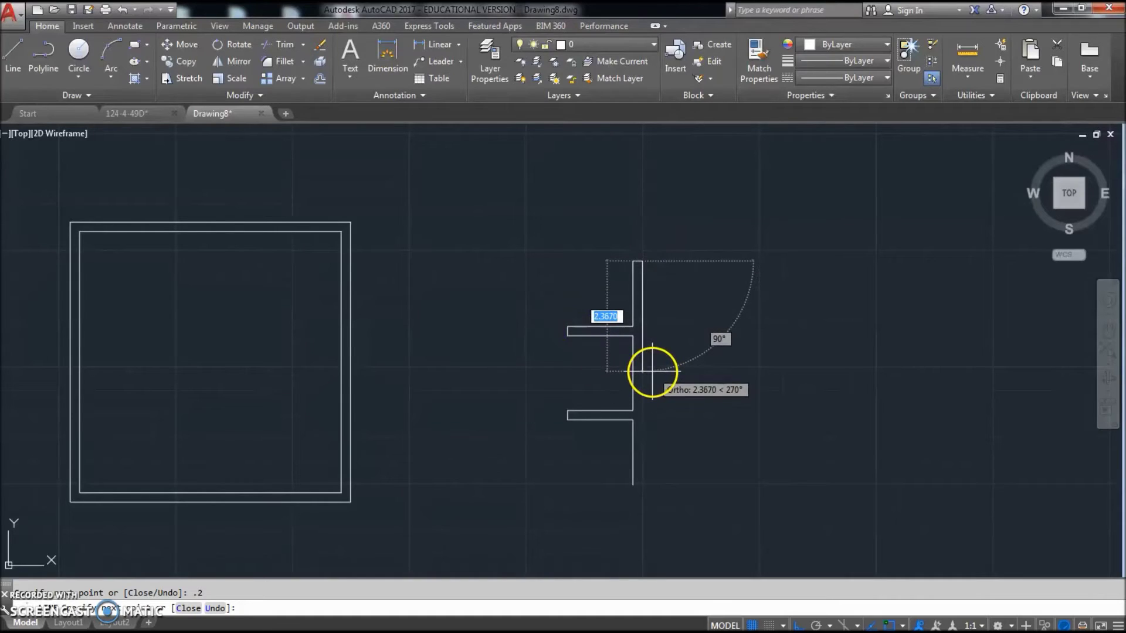
{"action": "type", "text": "4"}
{"action": "key", "text": "Return"}
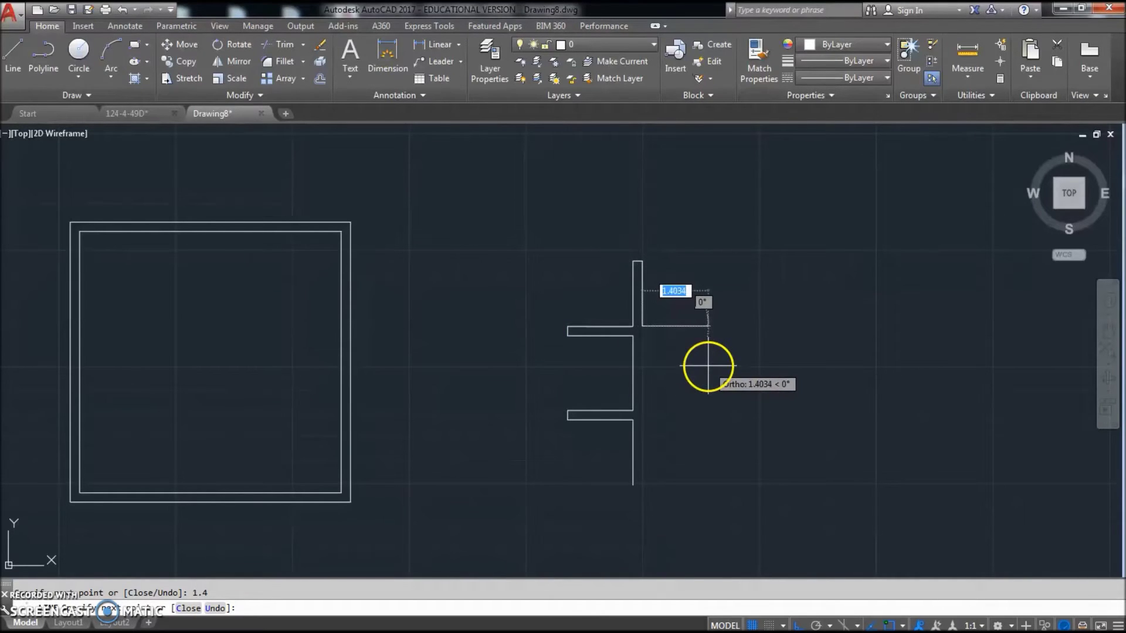
Extend the outline 1.6 right, then form the second upward arm with segments 1.4 up, 0.2 right and 1.4 down.
{"action": "type", "text": "1.6"}
{"action": "key", "text": "Return"}
{"action": "type", "text": "1.4"}
{"action": "key", "text": "Return"}
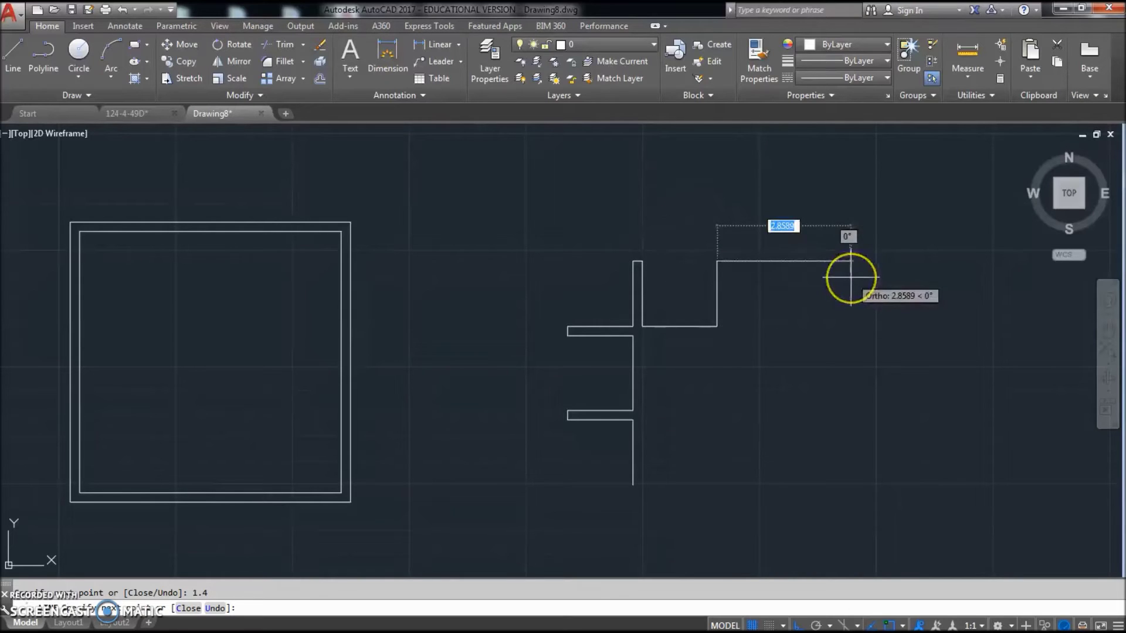
{"action": "type", "text": ".2"}
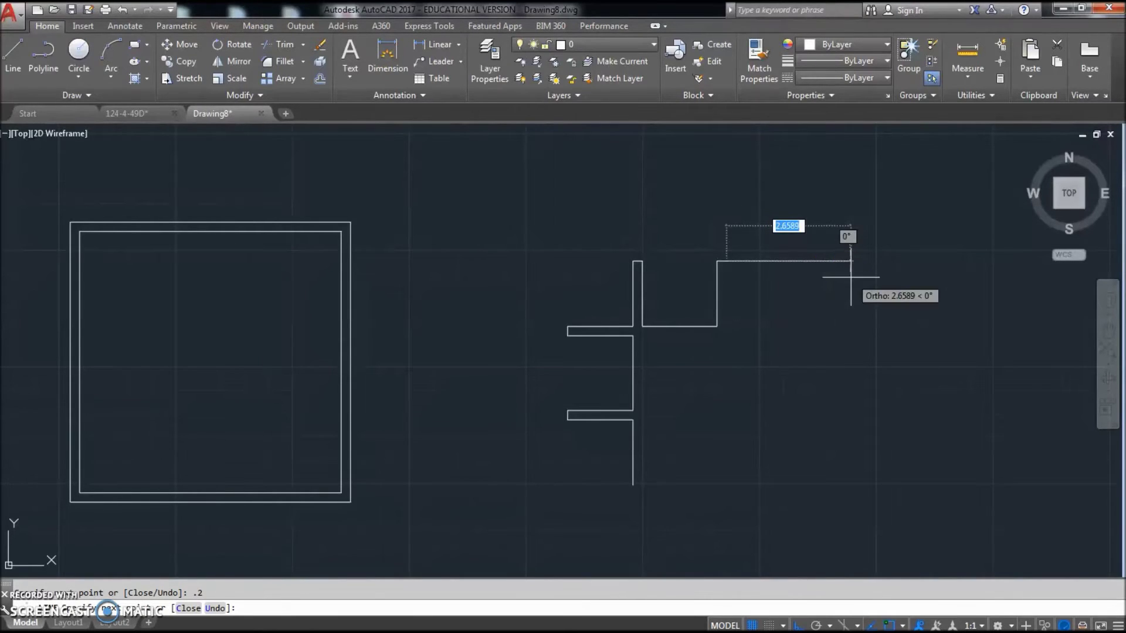
{"action": "key", "text": "Return"}
{"action": "type", "text": "1"}
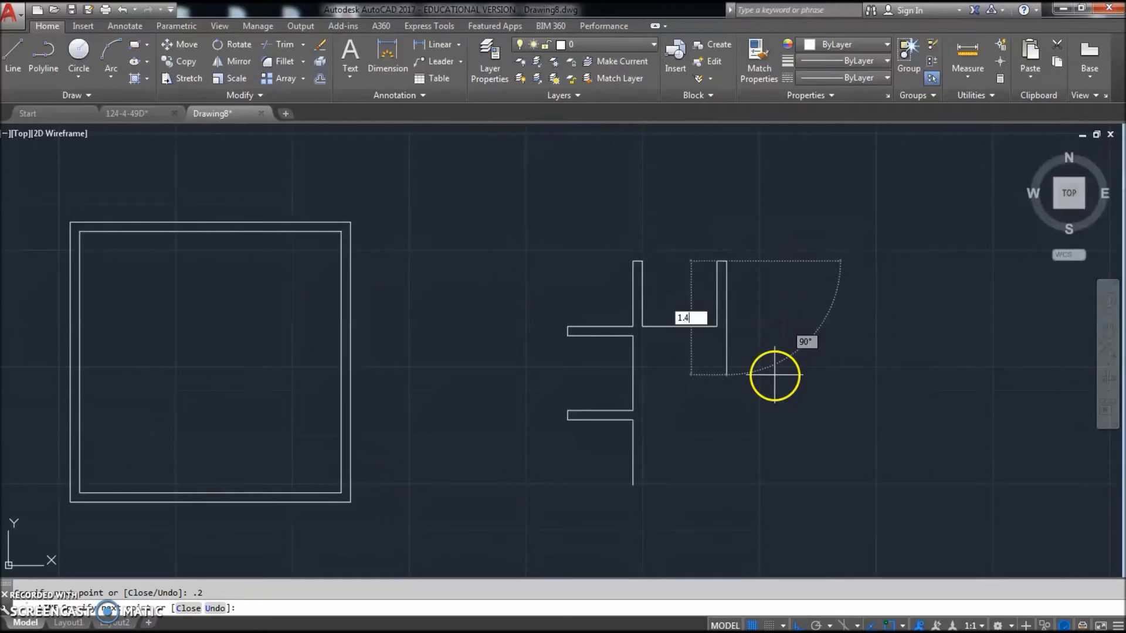
{"action": "type", "text": ".4"}
{"action": "key", "text": "Return"}
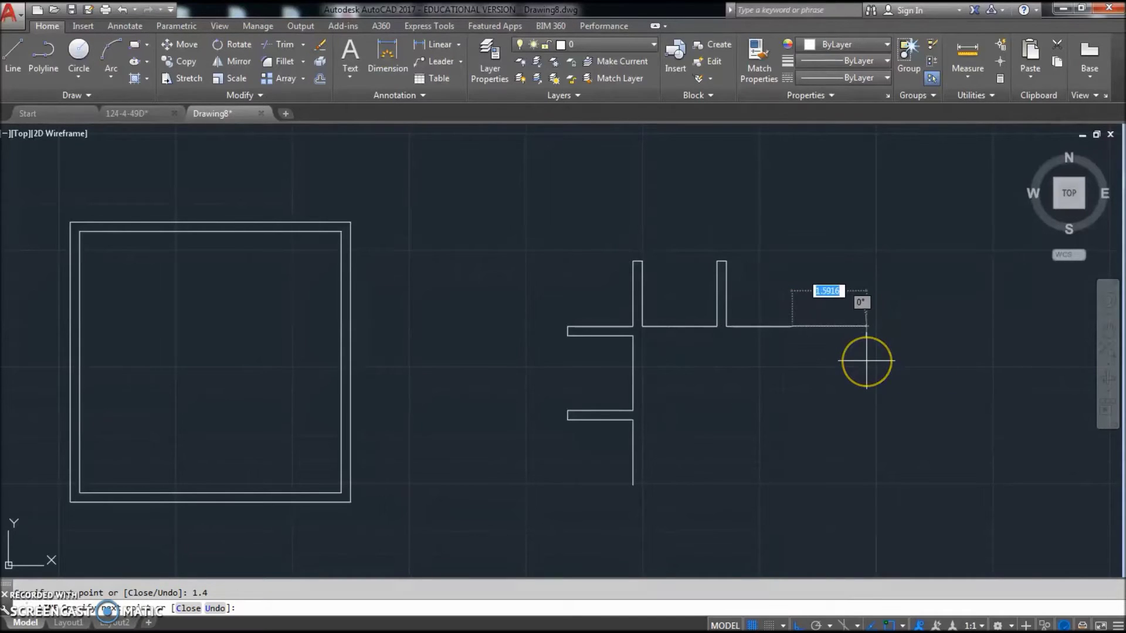
Form the upper right arm of the outline with segments 1.4 right, 0.2 down and 1.4 left.
{"action": "type", "text": ".2"}
{"action": "key", "text": "Return"}
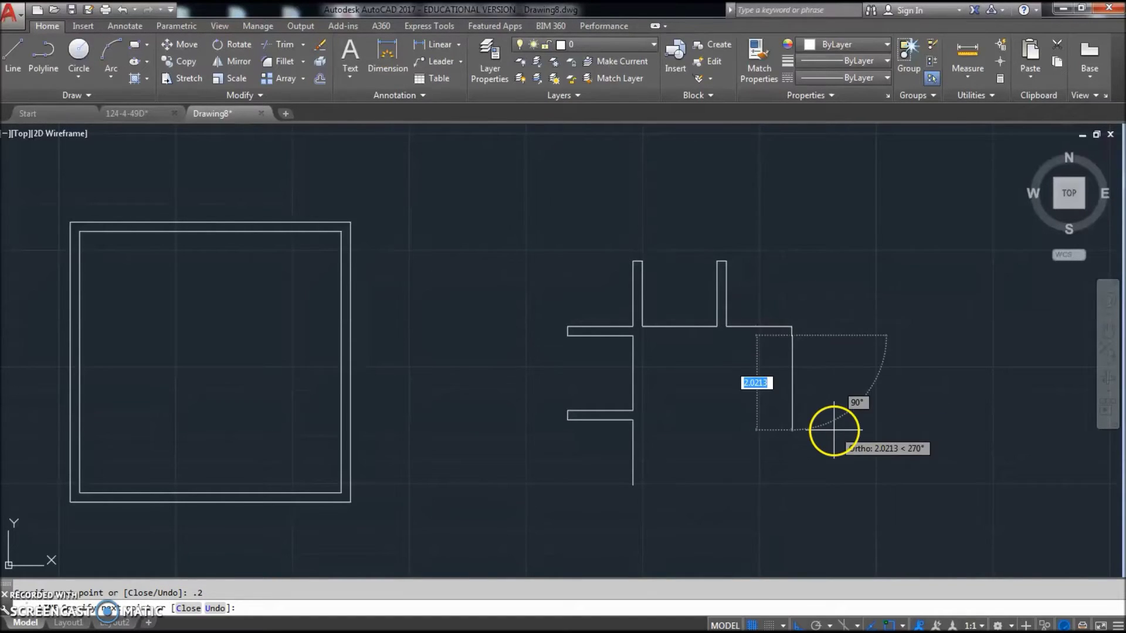
{"action": "type", "text": "1.4"}
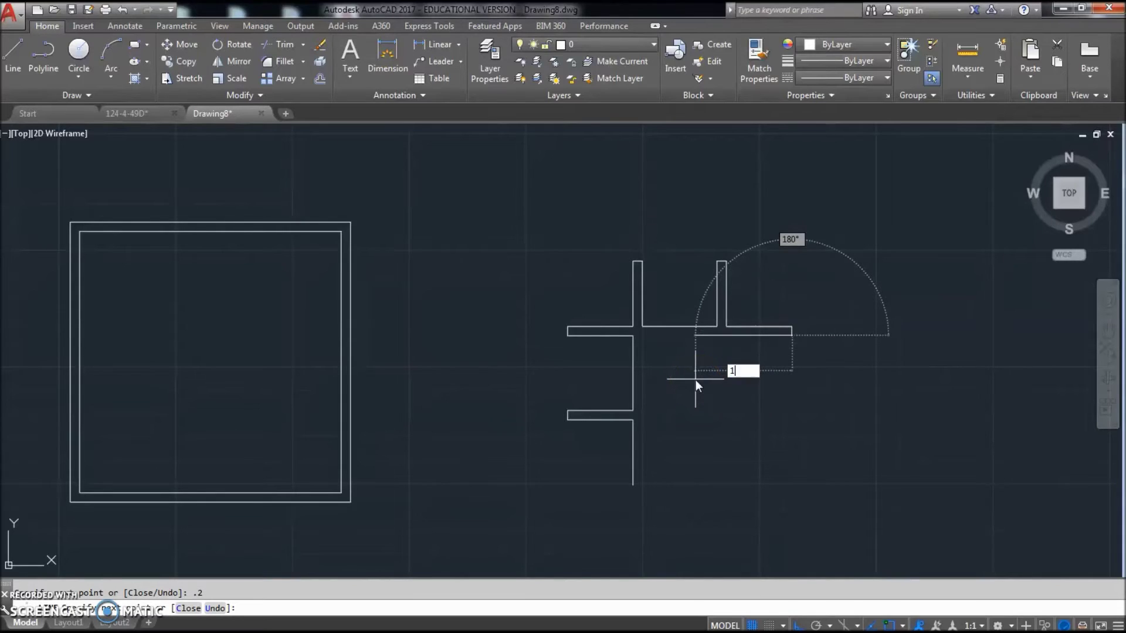
{"action": "key", "text": "Return"}
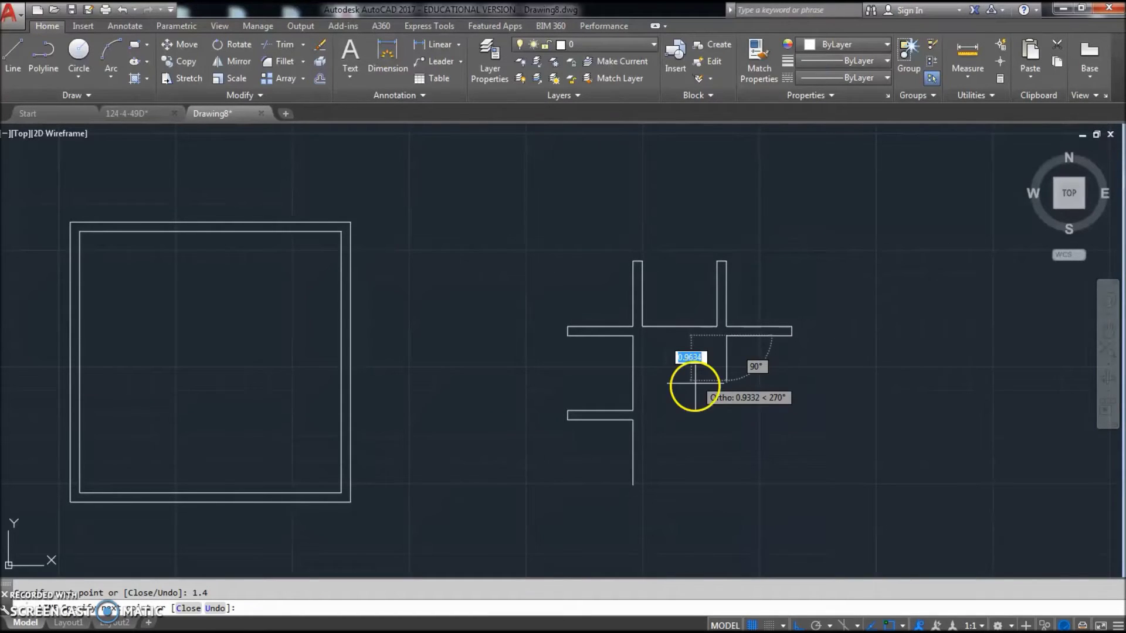
Extend the outline 1.6 down and form the lower right arm with segments 1.4 right, 0.2 down and 1.4 left.
{"action": "type", "text": "1.6"}
{"action": "key", "text": "Return"}
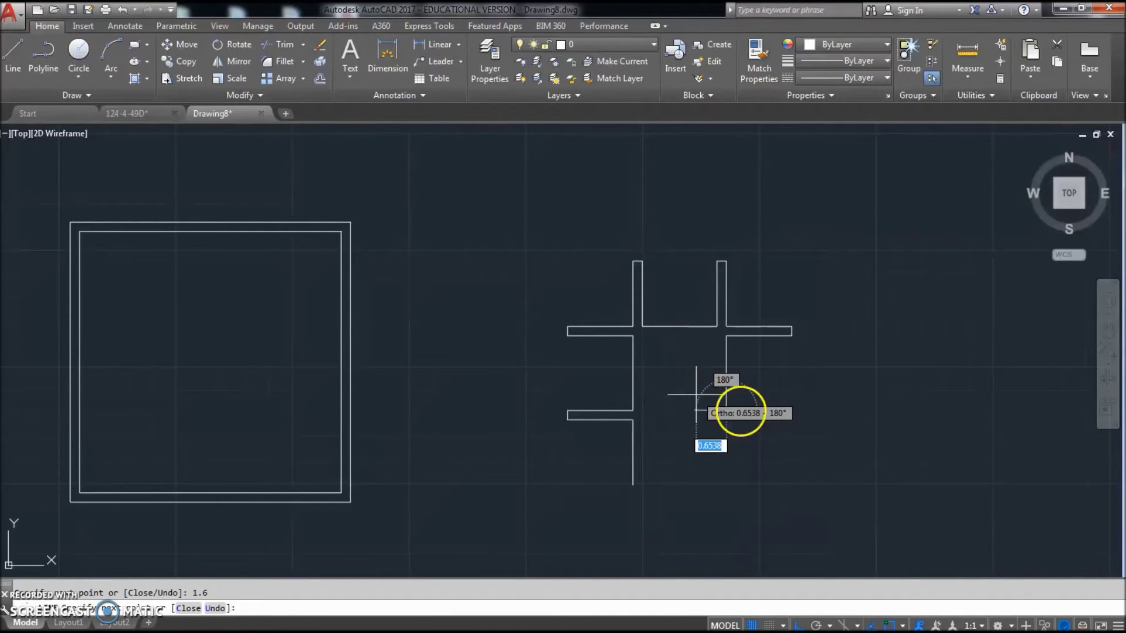
{"action": "type", "text": "1.4"}
{"action": "key", "text": "Return"}
{"action": "type", "text": ".2"}
{"action": "key", "text": "Return"}
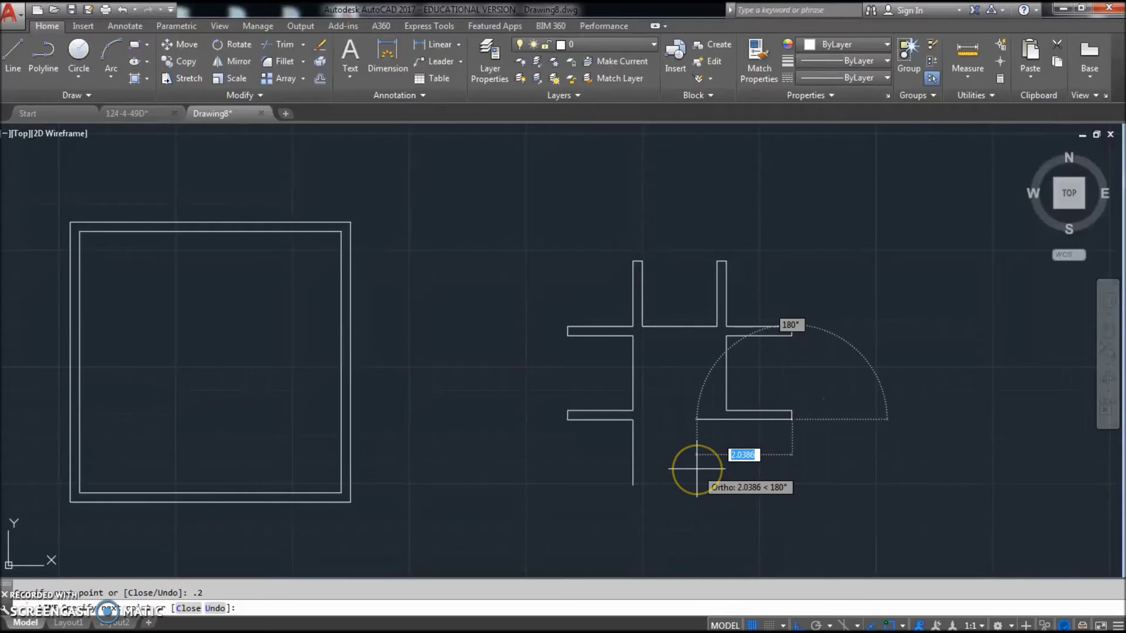
{"action": "type", "text": "1.4"}
{"action": "key", "text": "Return"}
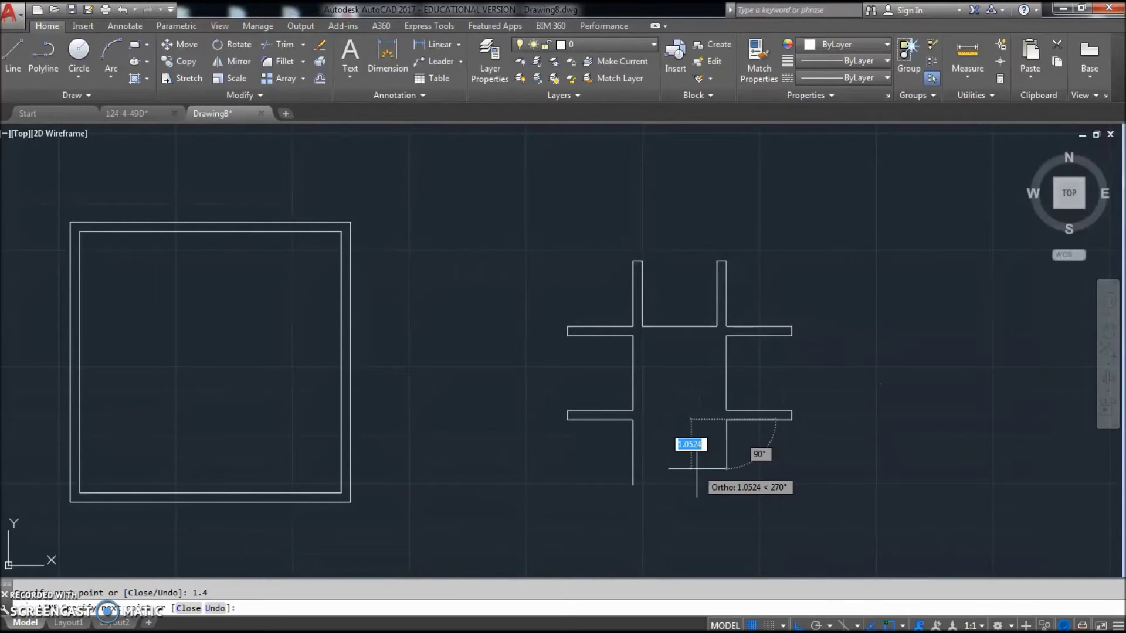
Form the right-hand downward arm of the outline with segments 1.4 down, 0.2 left and 1.4 up.
{"action": "type", "text": "1"}
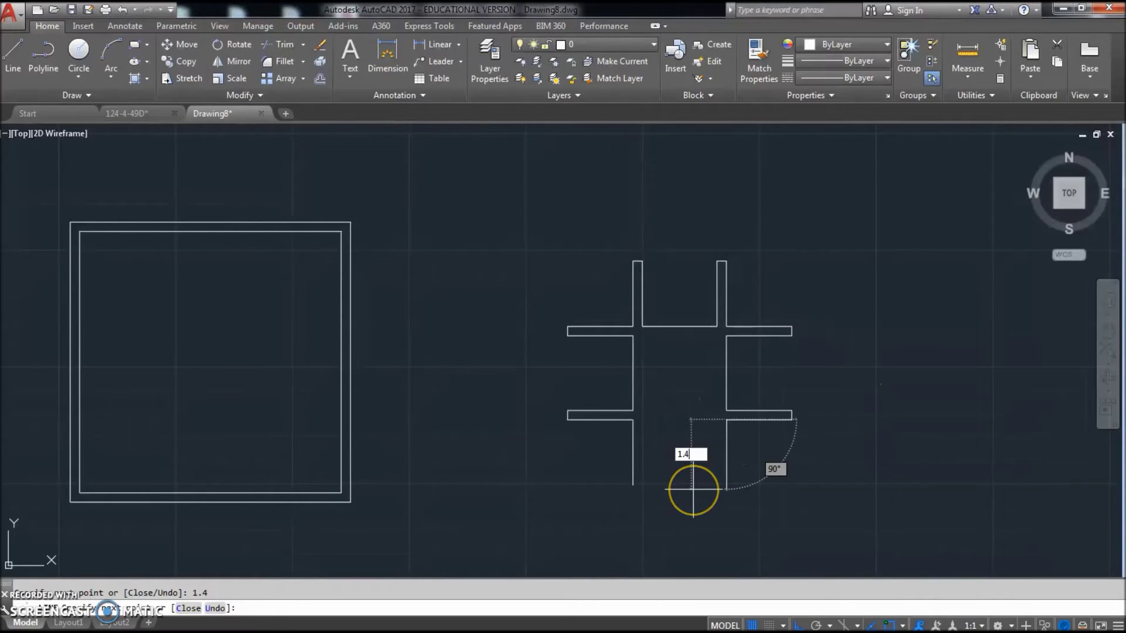
{"action": "key", "text": "Return"}
{"action": "type", "text": ".2"}
{"action": "key", "text": "Return"}
{"action": "type", "text": "1.4"}
{"action": "key", "text": "Return"}
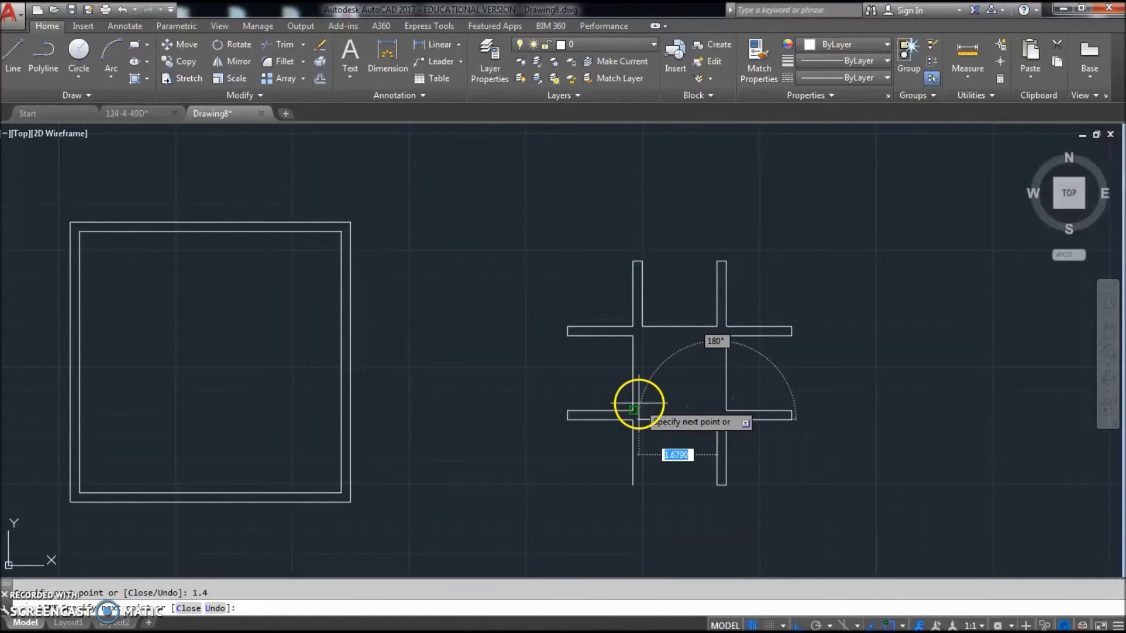
Draw the last segments 1.6 left and 1.4 down, and close the outline to its starting point.
{"action": "type", "text": "1.6"}
{"action": "key", "text": "Return"}
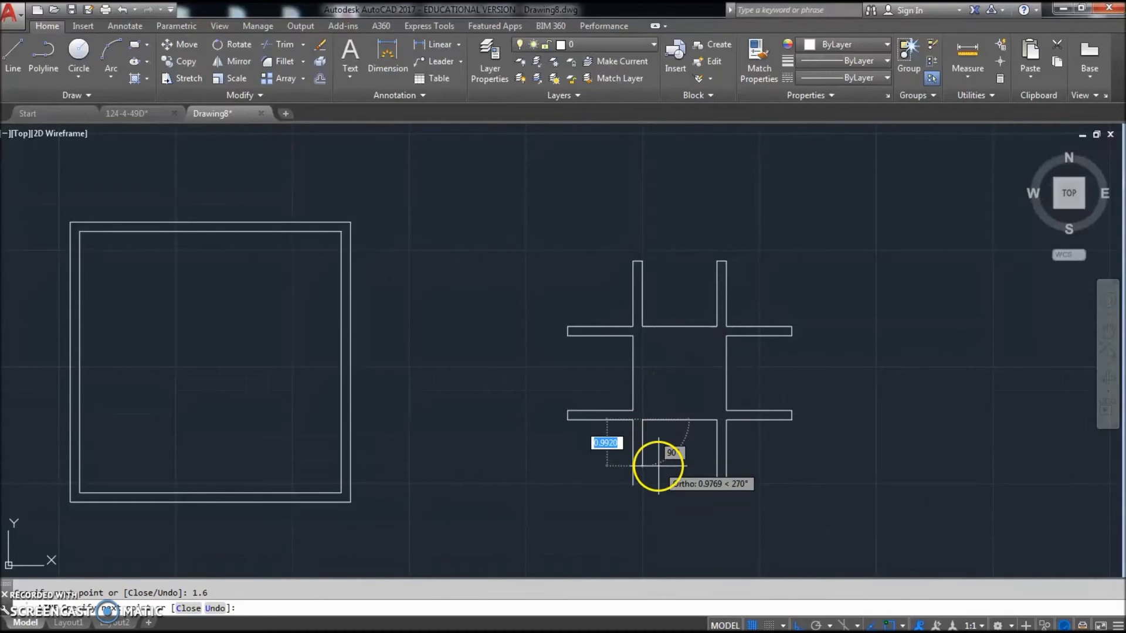
{"action": "type", "text": "1.4"}
{"action": "key", "text": "Return"}
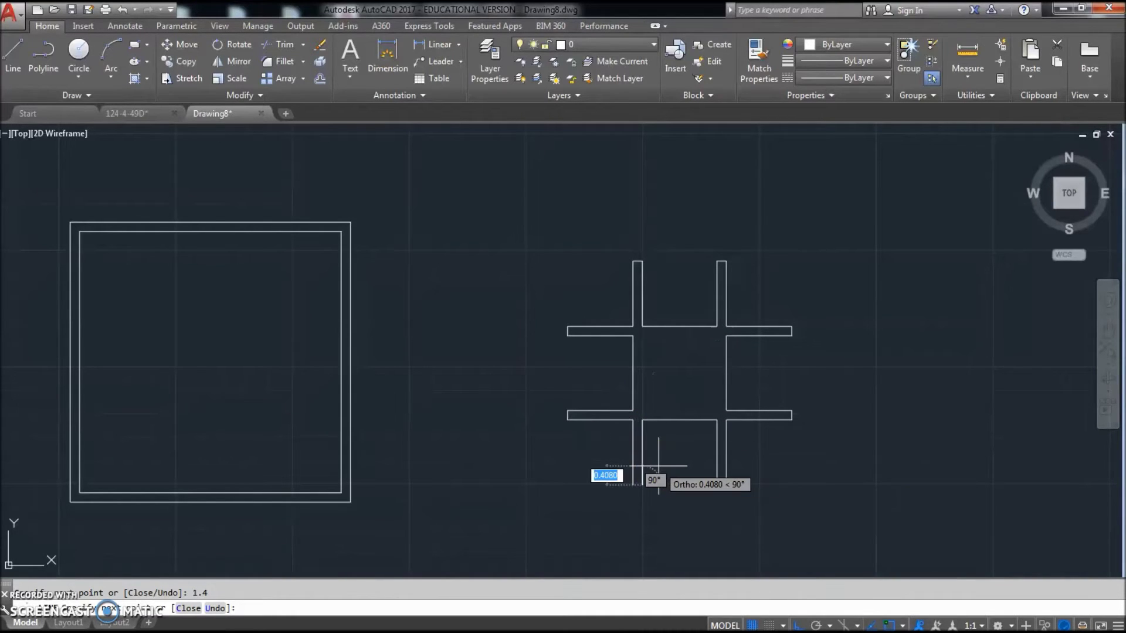
{"action": "type", "text": "c"}
{"action": "key", "text": "Return"}
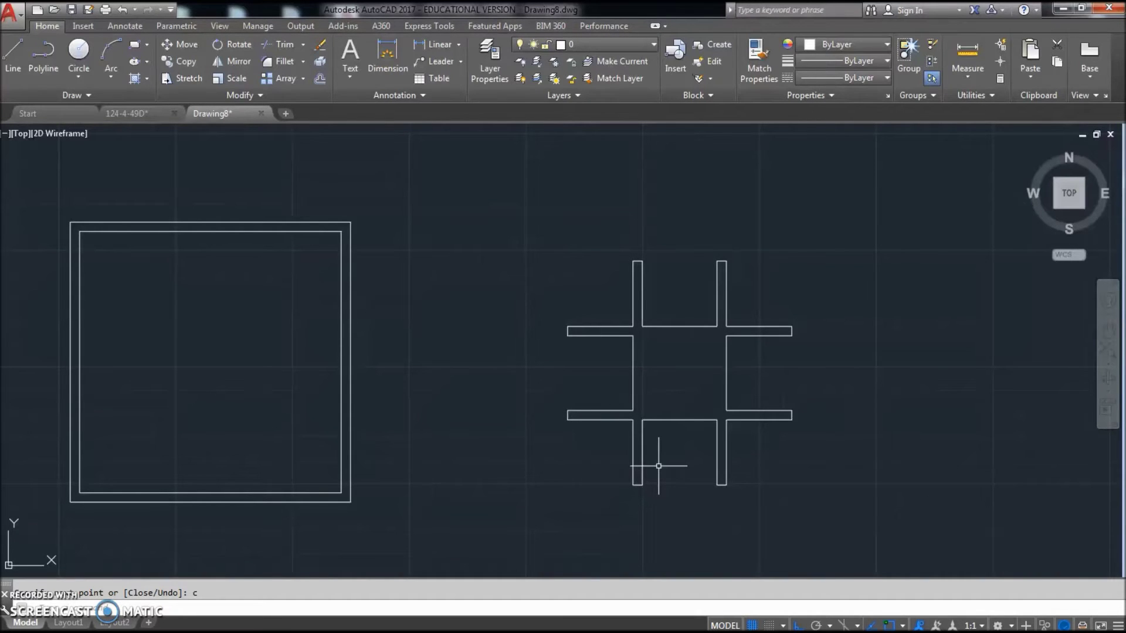
Draw a closed 1.6-unit square from lines in the empty space to the right of the grid-shaped outline.
{"action": "middle_click_drag", "start_coordinate": [672, 376], "coordinate": [609, 329]}
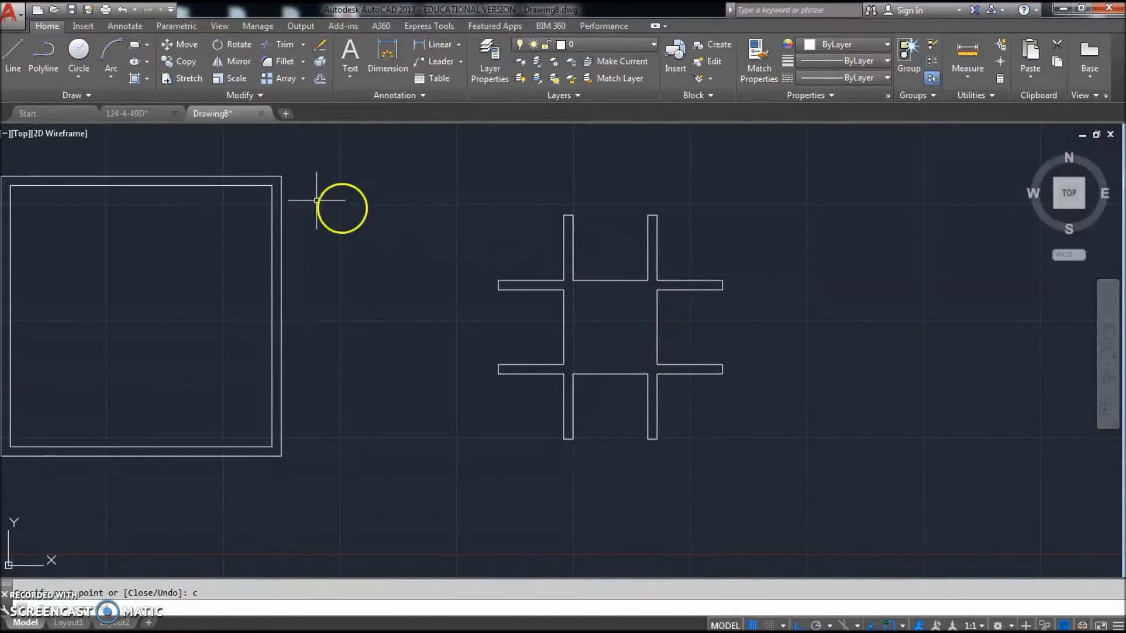
{"action": "left_click", "coordinate": [16, 54]}
{"action": "left_click", "coordinate": [863, 335]}
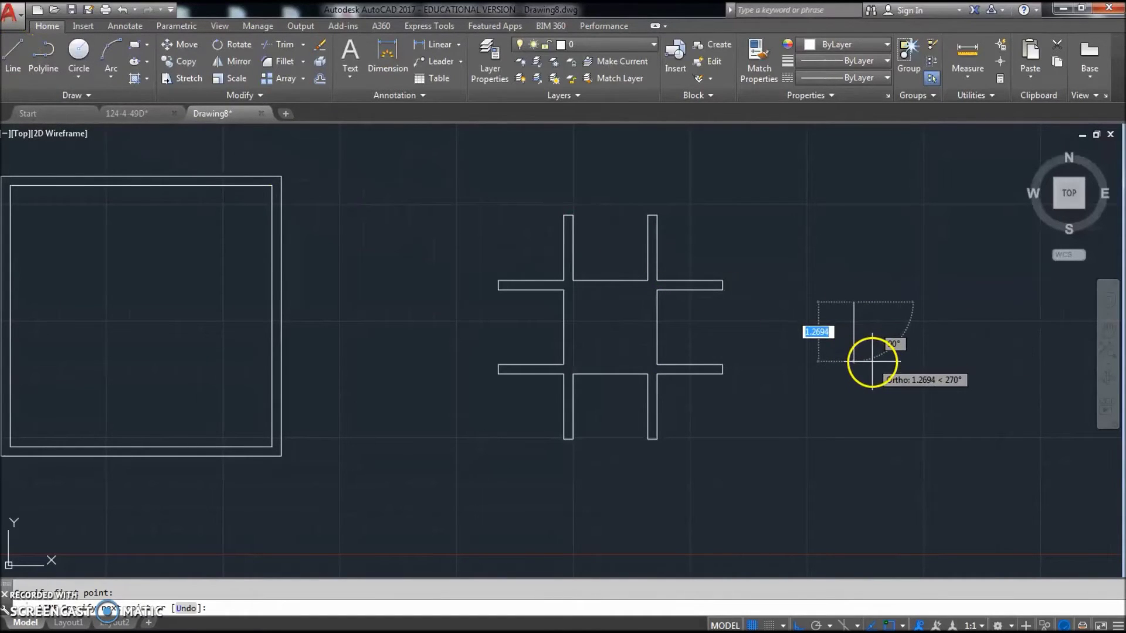
{"action": "key", "text": "Return"}
{"action": "type", "text": "1.6"}
{"action": "key", "text": "Return"}
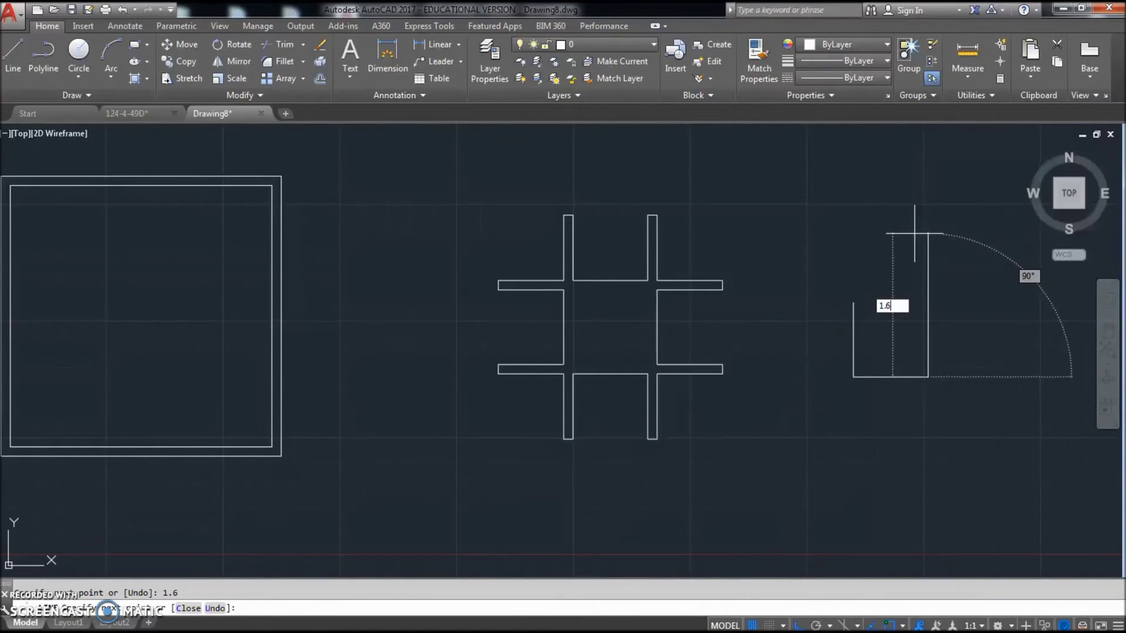
{"action": "type", "text": "1.6"}
{"action": "key", "text": "Return"}
{"action": "type", "text": "c"}
{"action": "key", "text": "Return"}
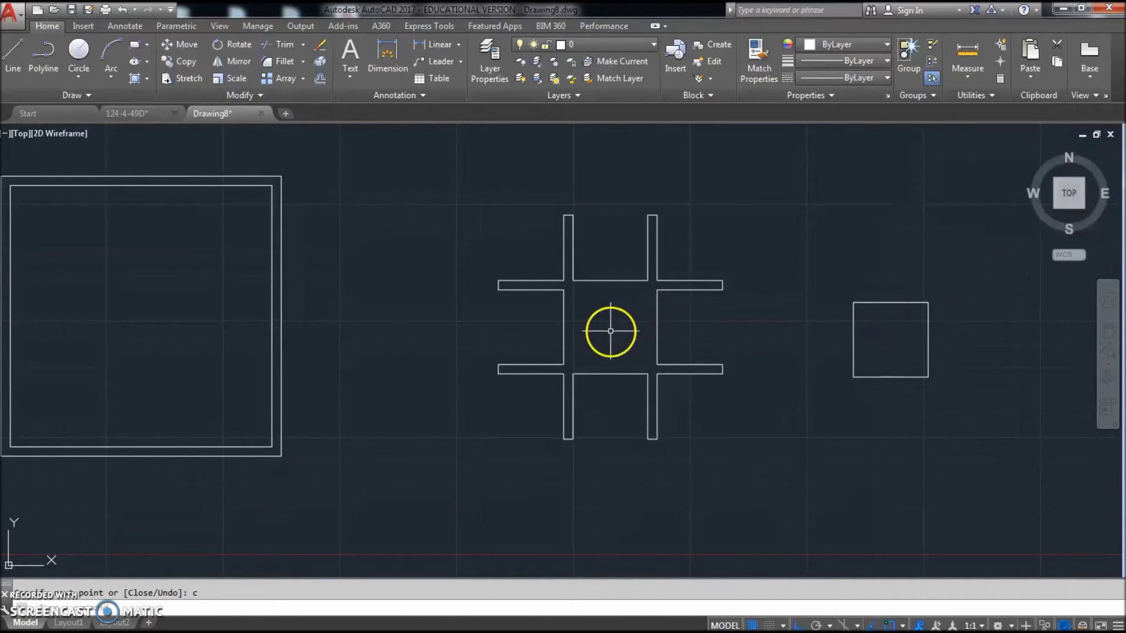
{"action": "mouse_move", "coordinate": [187, 357]}
{"action": "middle_mouse_down"}
{"action": "mouse_move", "coordinate": [289, 346]}
{"action": "mouse_move", "coordinate": [251, 362]}
{"action": "middle_mouse_up"}
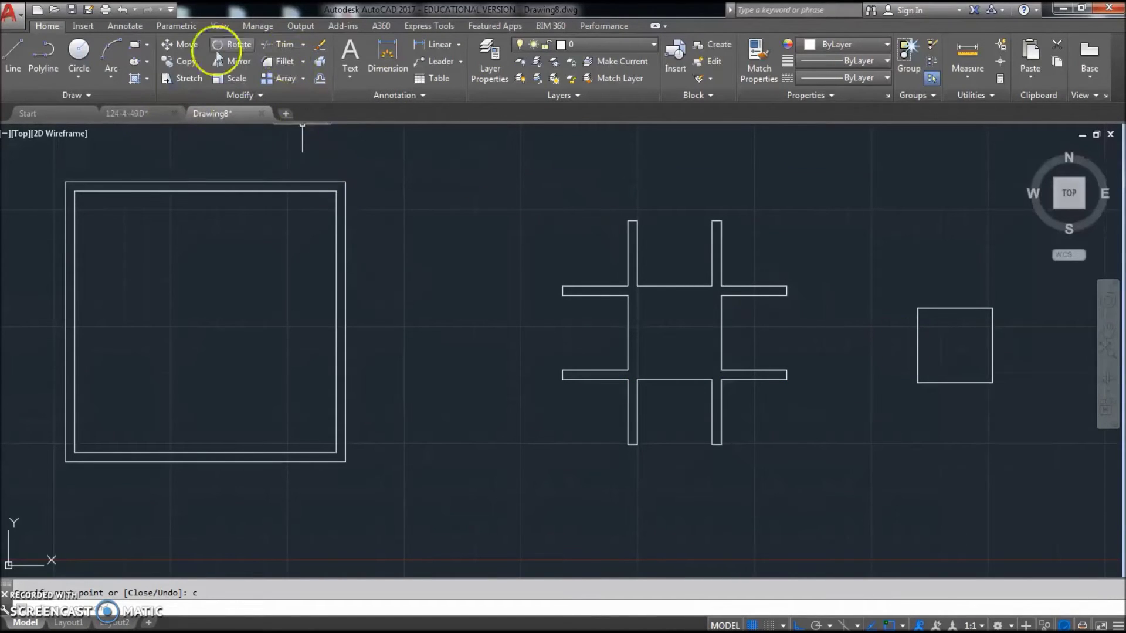
{"action": "left_click", "coordinate": [185, 50]}
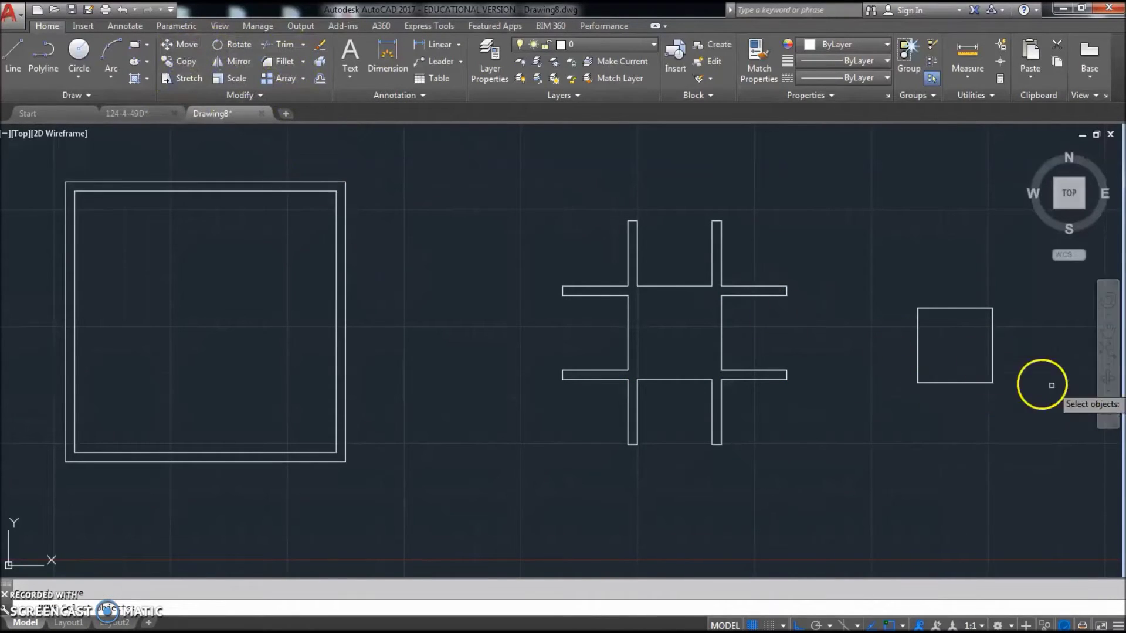
{"action": "left_click", "coordinate": [893, 284]}
{"action": "left_click", "coordinate": [993, 367]}
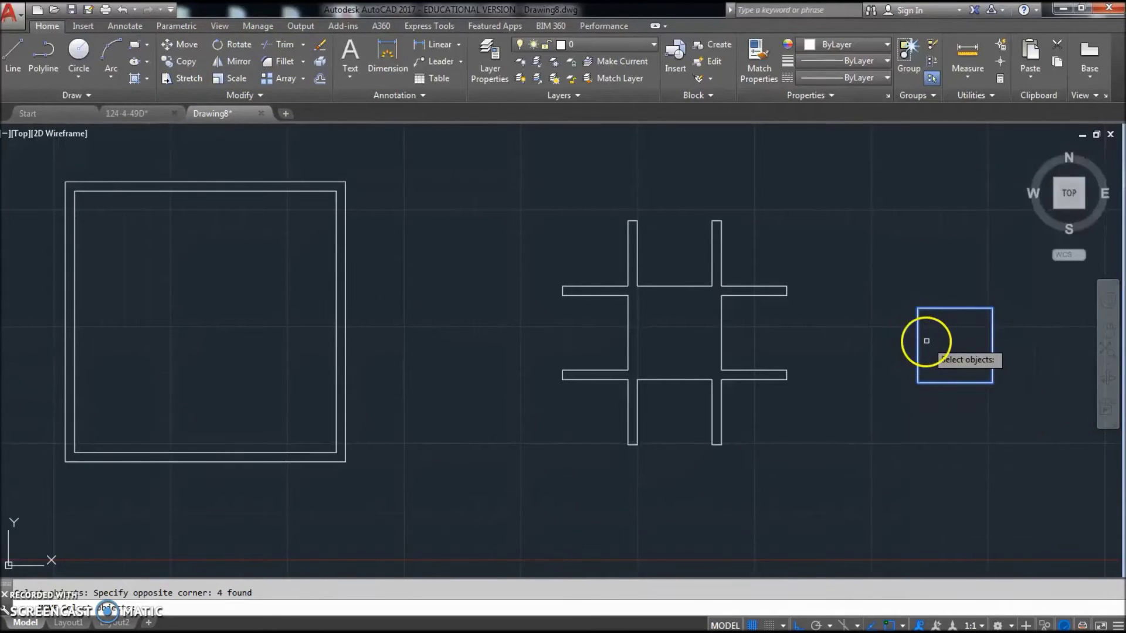
{"action": "key", "text": "Return"}
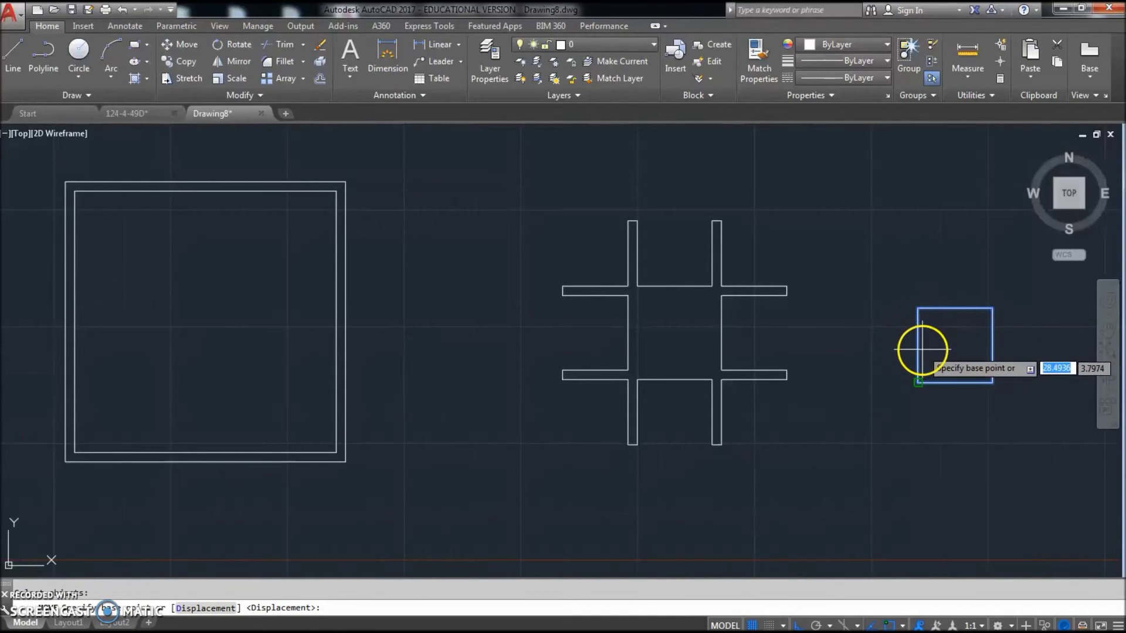
{"action": "left_click", "coordinate": [919, 382]}
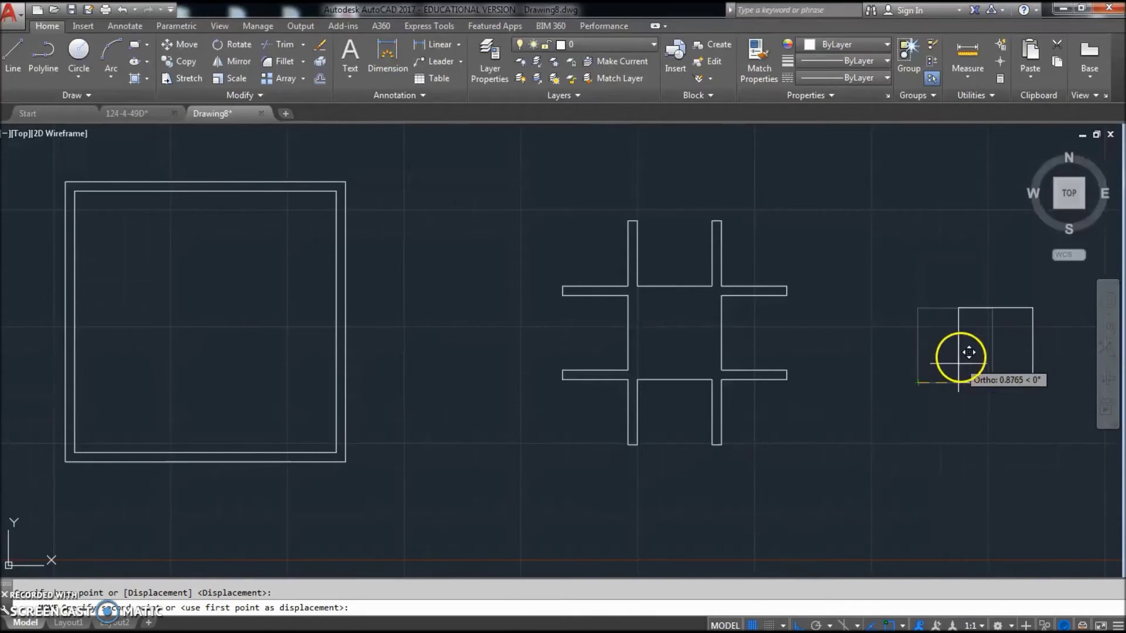
{"action": "key", "text": "Escape"}
Draw a diagonal line across the small square from its lower-left corner to its upper-right corner.
{"action": "left_click", "coordinate": [12, 56]}
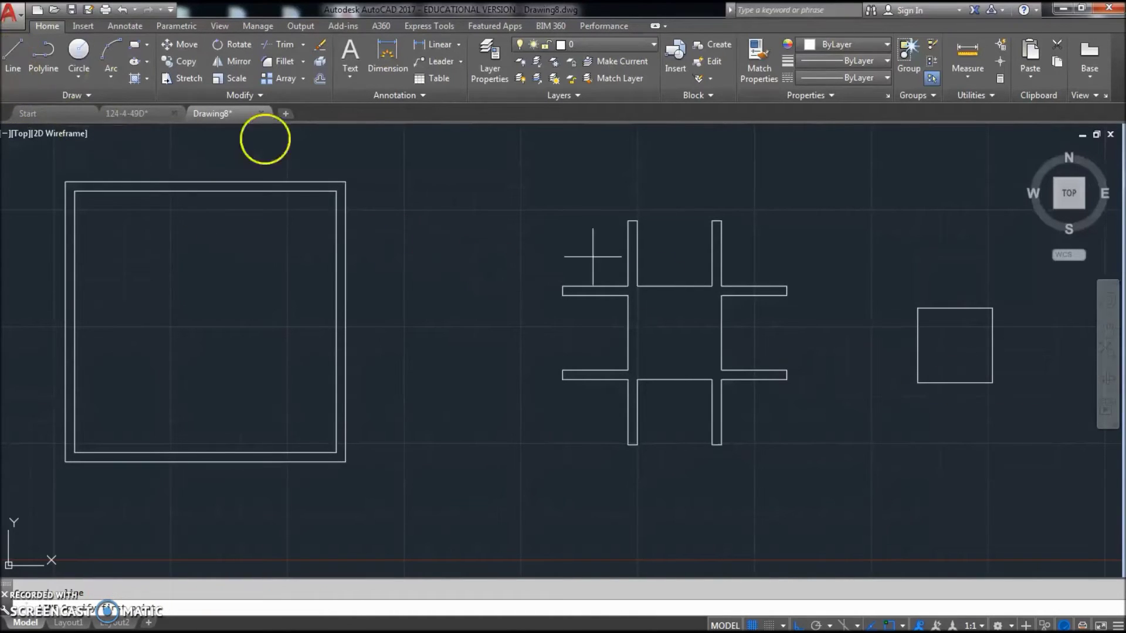
{"action": "left_click", "coordinate": [918, 383]}
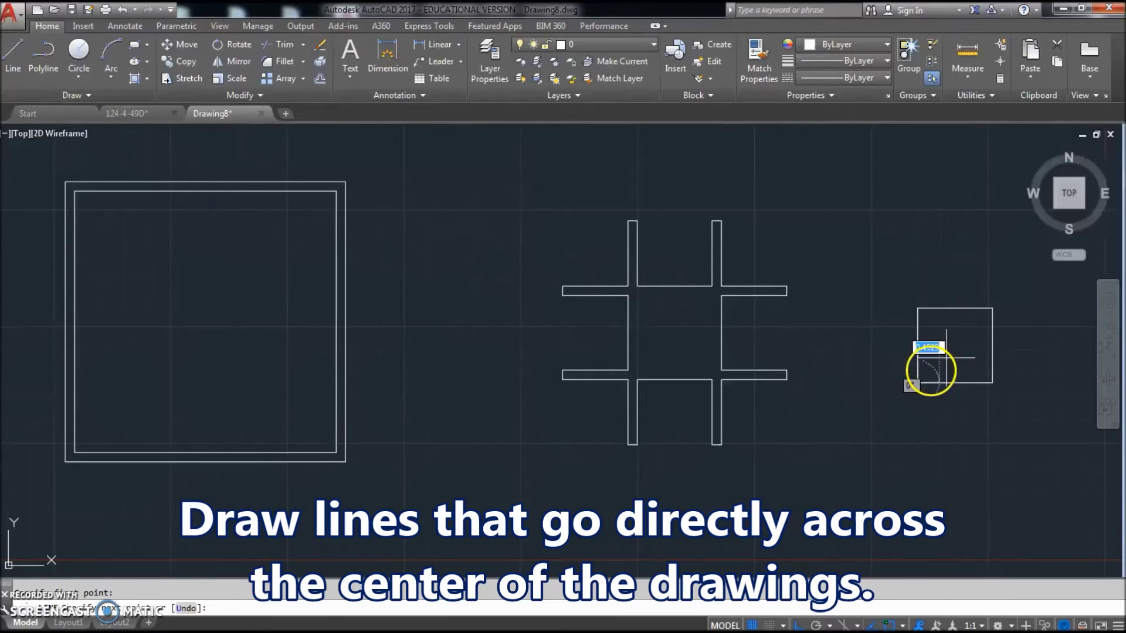
{"action": "left_click", "coordinate": [991, 308]}
{"action": "key", "text": "Escape"}
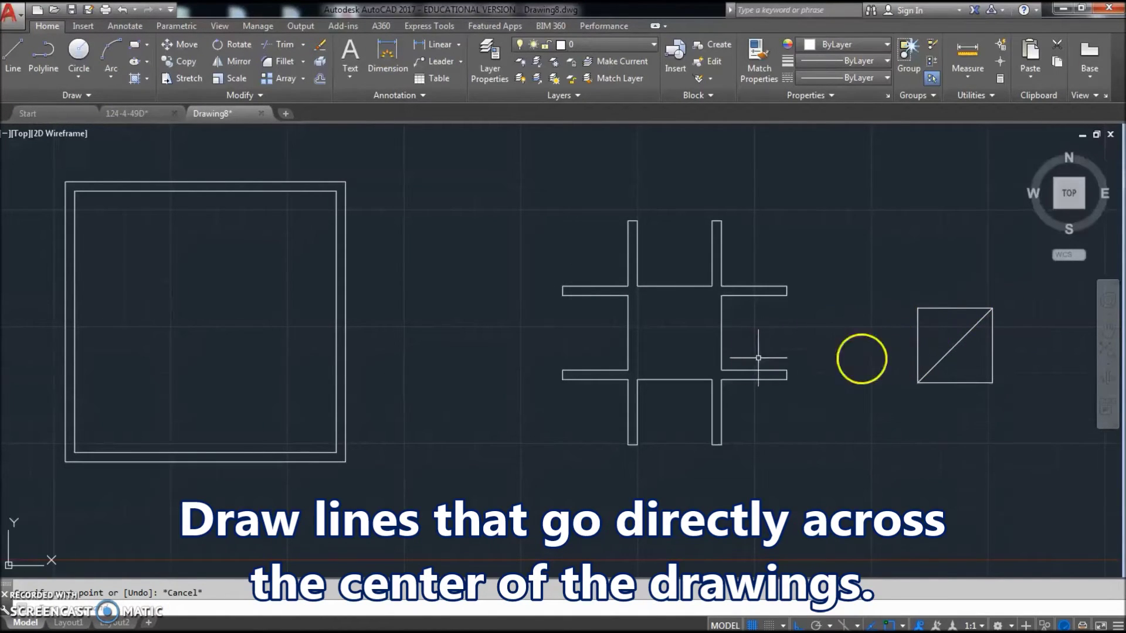
Draw a diagonal line across the grid-shaped outline's central square from its upper-left corner to its lower-right corner.
{"action": "left_click", "coordinate": [20, 54]}
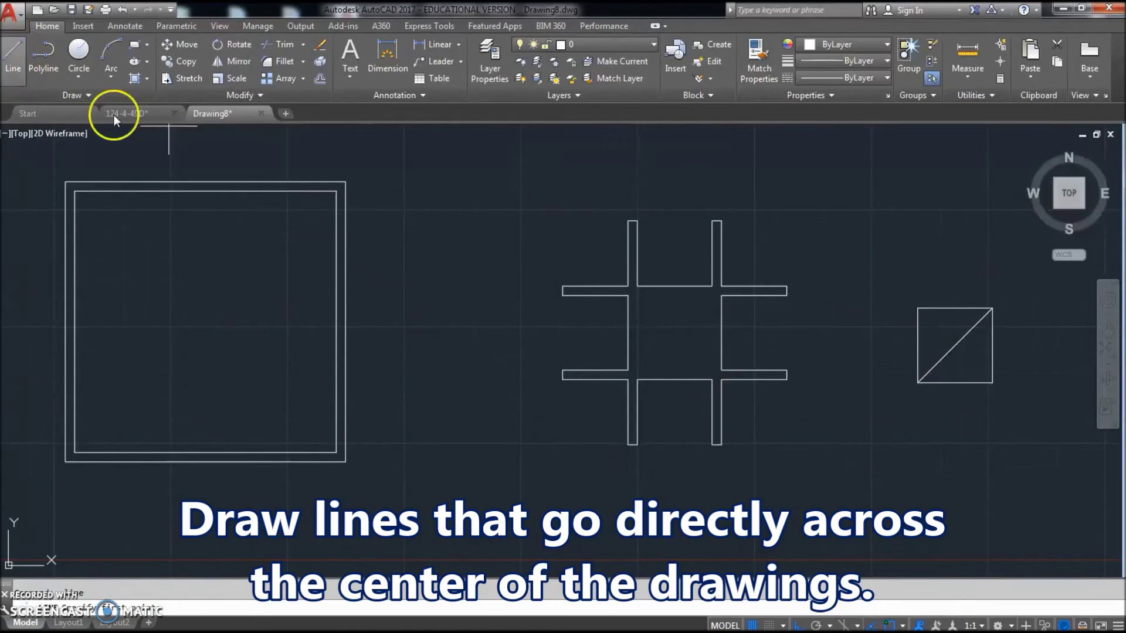
{"action": "left_click", "coordinate": [628, 287]}
{"action": "left_click", "coordinate": [712, 371]}
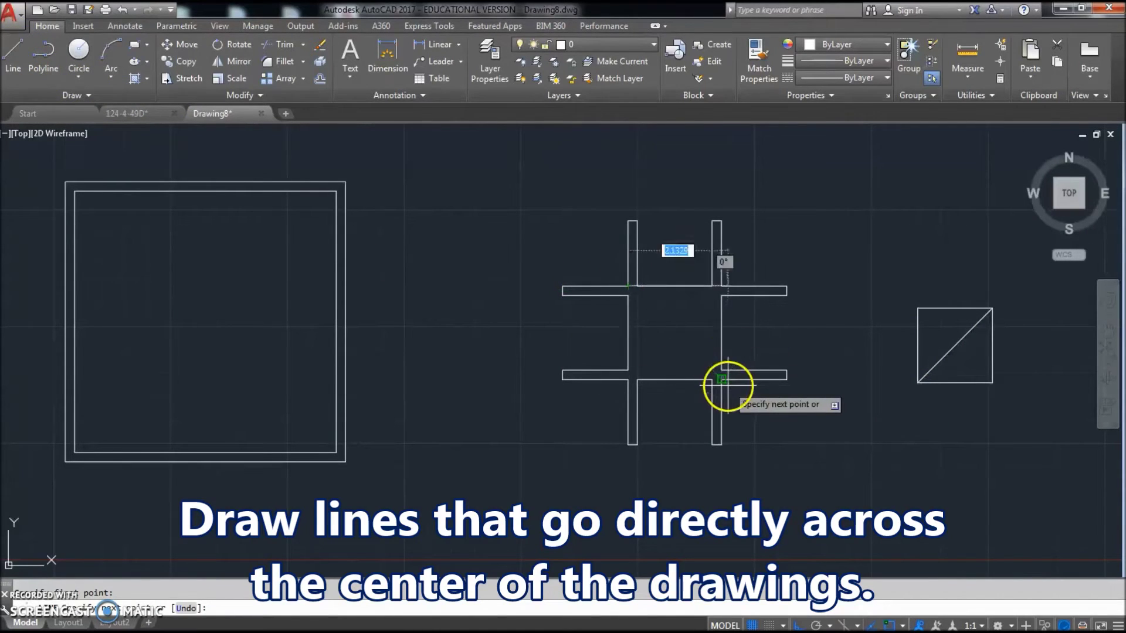
{"action": "key", "text": "Escape"}
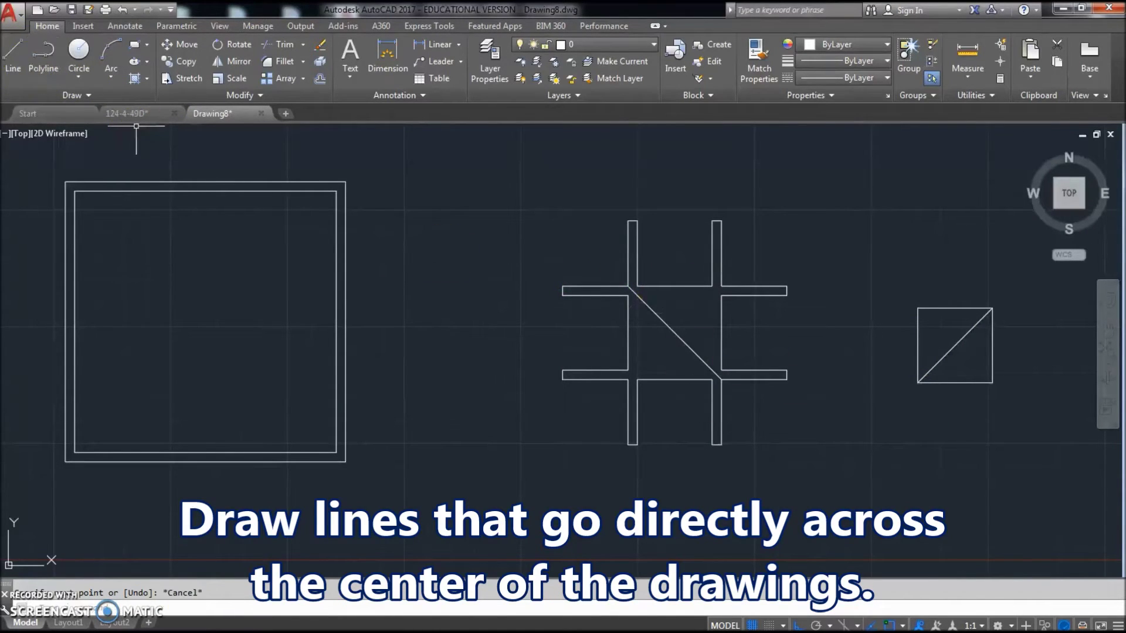
Draw a diagonal line across the frame's inner square from its lower-left corner to its upper-right corner.
{"action": "left_click", "coordinate": [14, 53]}
{"action": "left_click", "coordinate": [88, 447]}
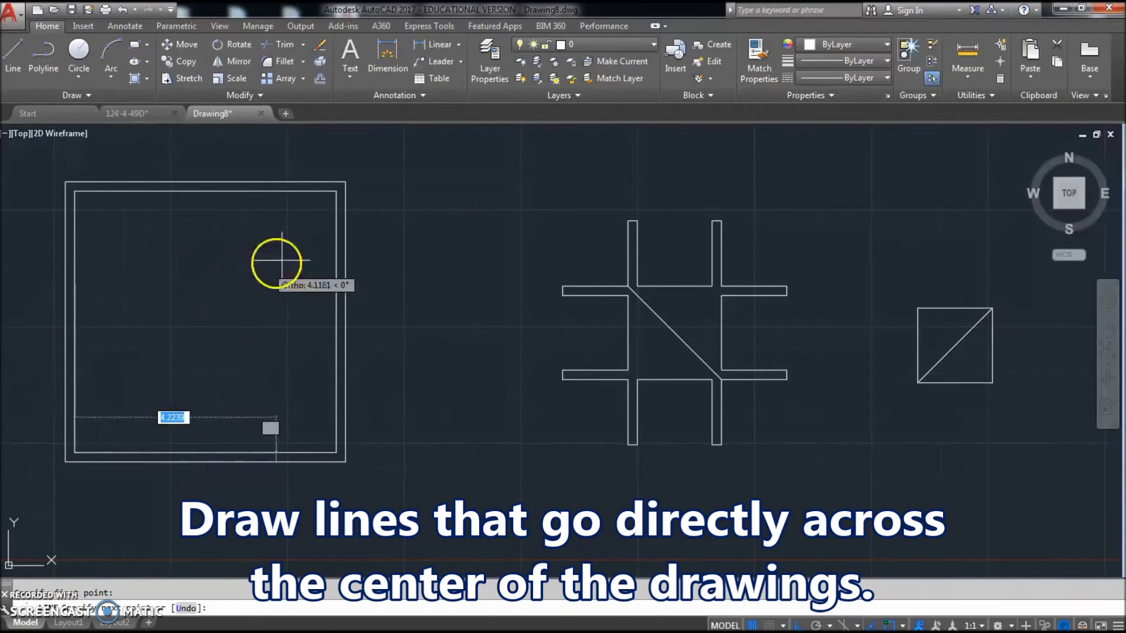
{"action": "left_click", "coordinate": [336, 192]}
{"action": "key", "text": "Escape"}
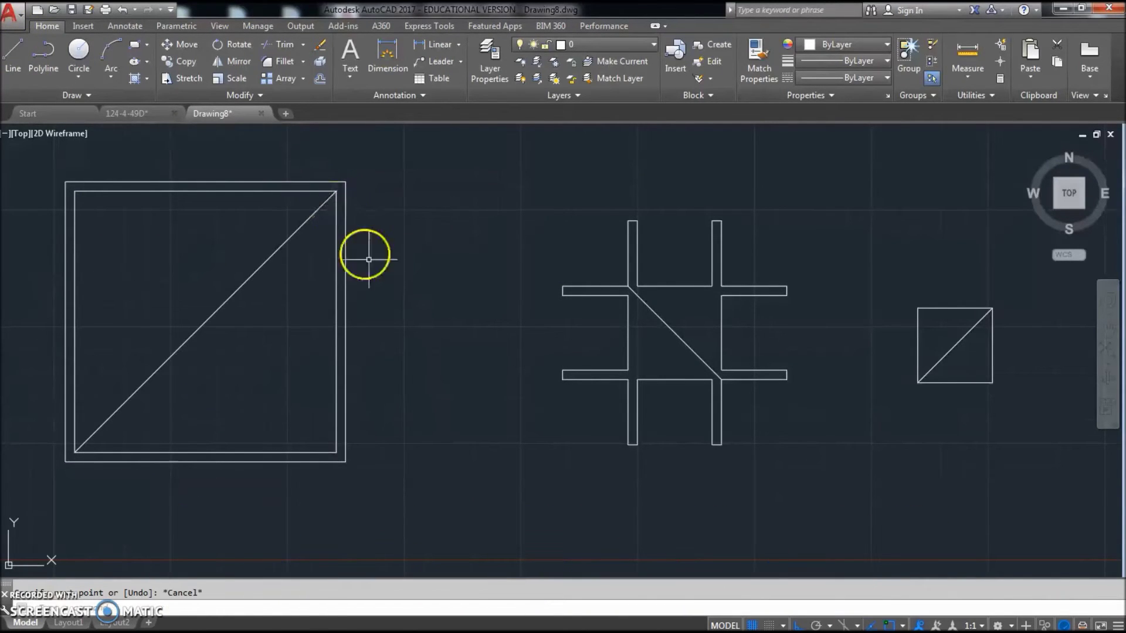
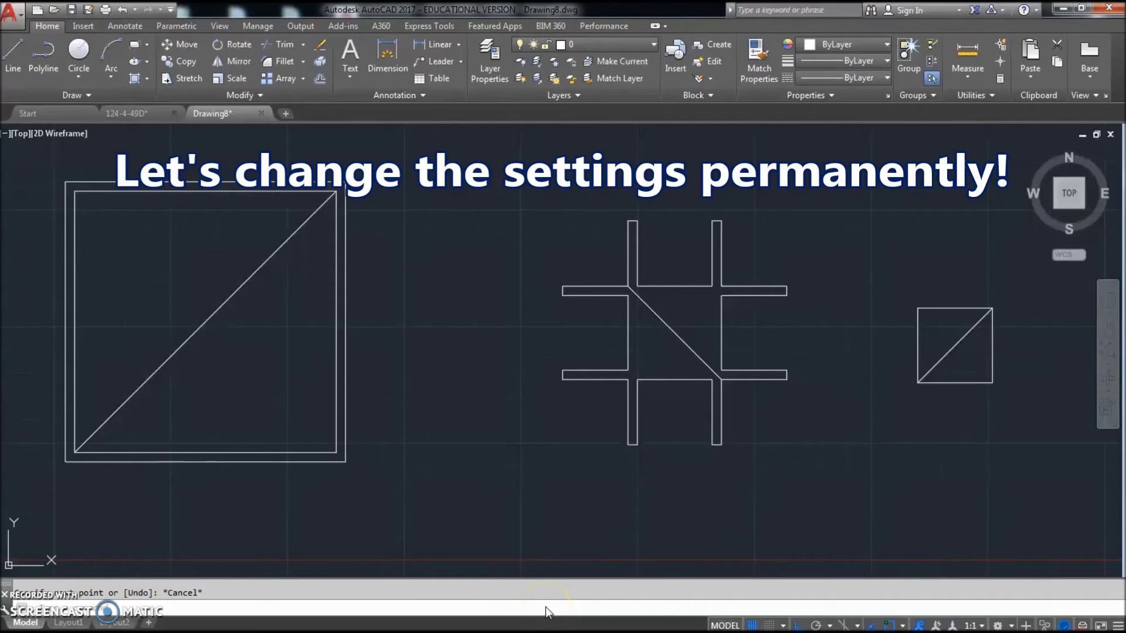
Set the running object snaps by turning Extension off and Midpoint and Insertion on, keeping Endpoint, Center and Intersection enabled.
{"action": "type", "text": "os"}
{"action": "key", "text": "Return"}
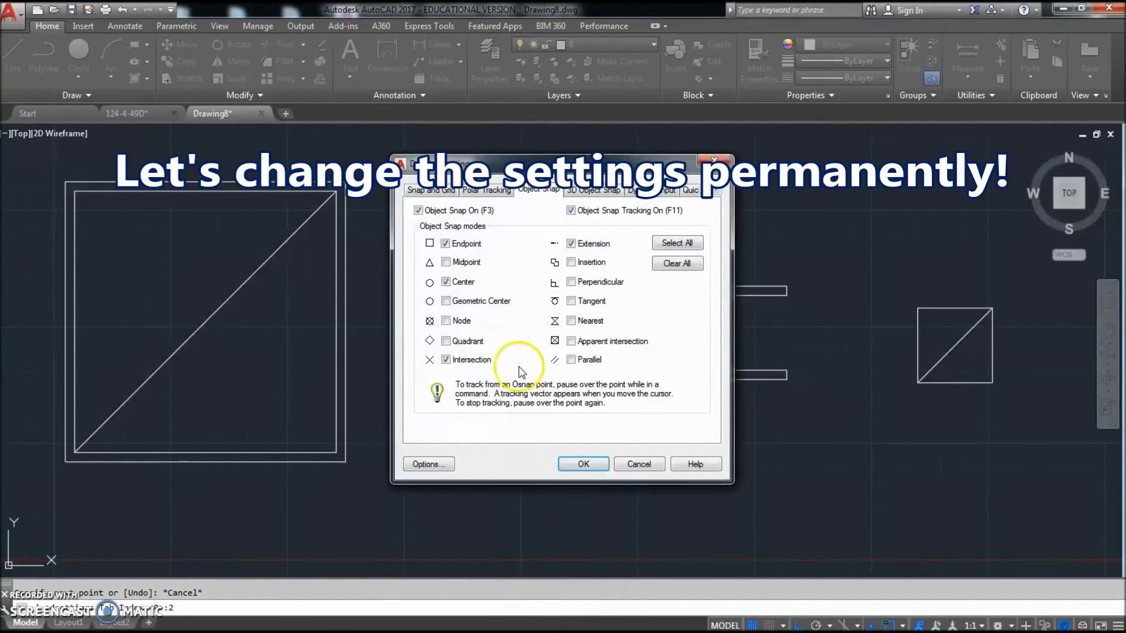
{"action": "left_click", "coordinate": [572, 245]}
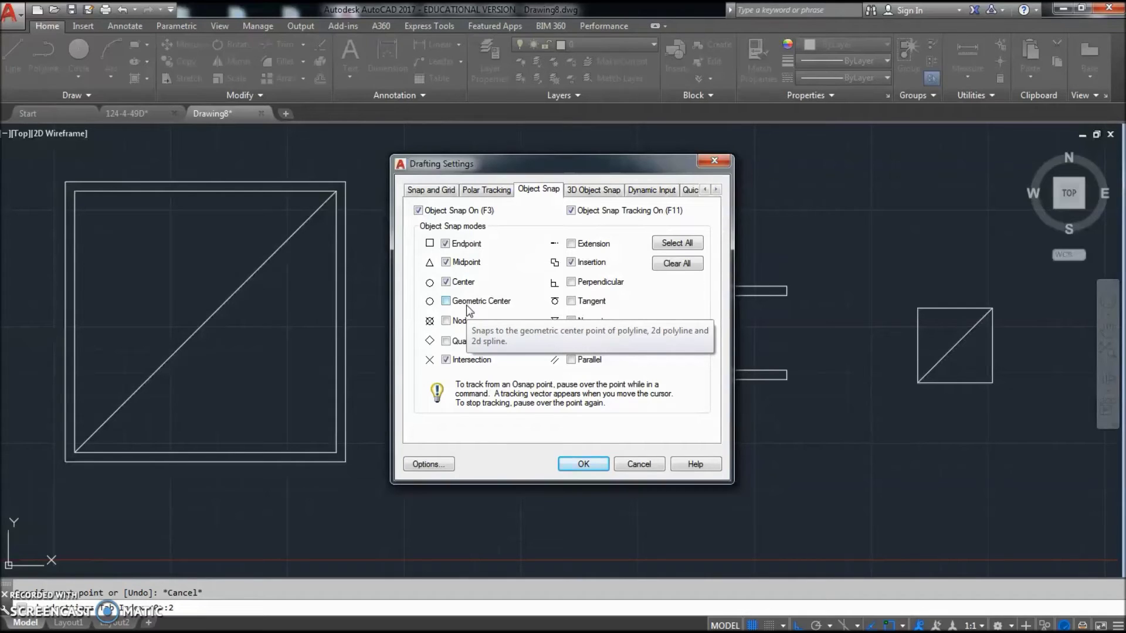
{"action": "left_click", "coordinate": [605, 265]}
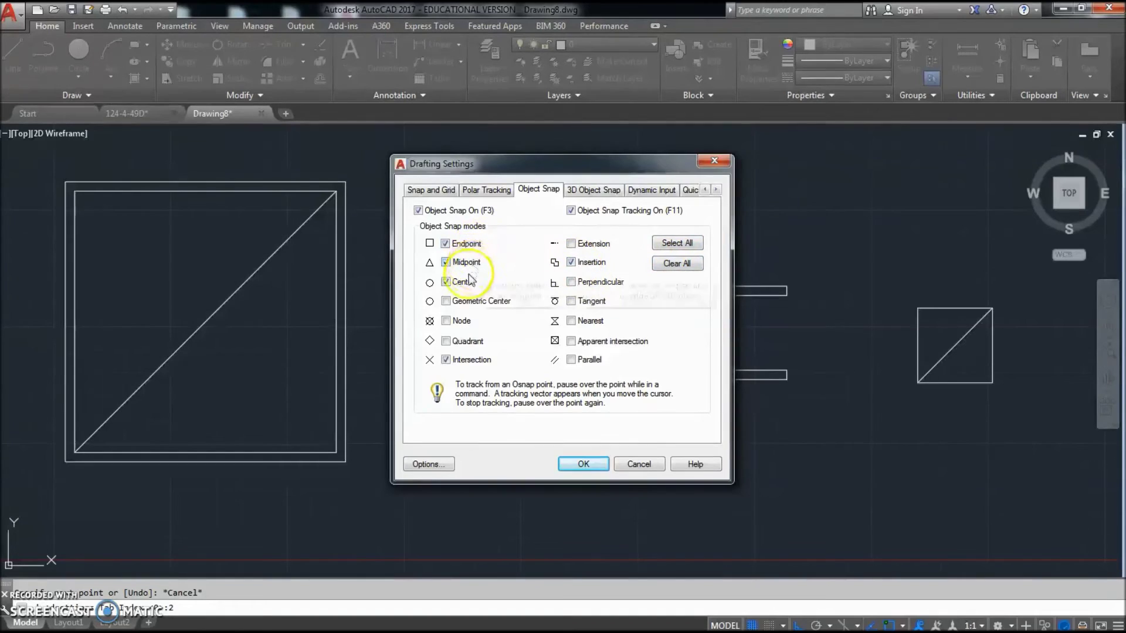
{"action": "left_click", "coordinate": [583, 464]}
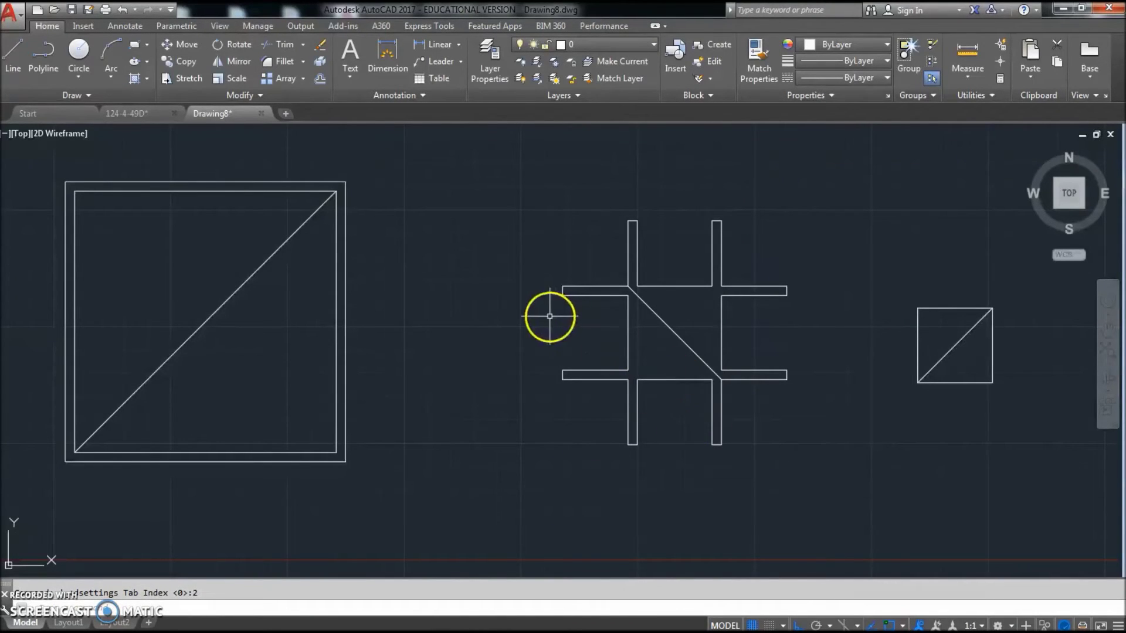
Move the small square and its diagonal from the diagonal's midpoint to the midpoint of the grid-shaped outline's diagonal.
{"action": "left_click", "coordinate": [187, 45]}
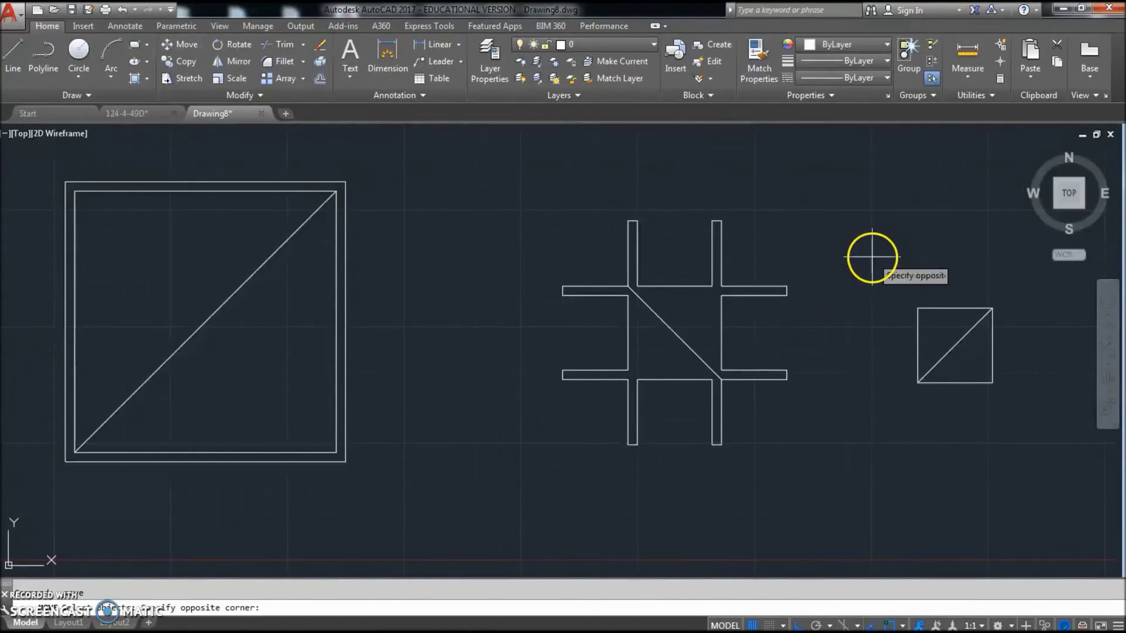
{"action": "left_click", "coordinate": [872, 257]}
{"action": "left_click", "coordinate": [1022, 405]}
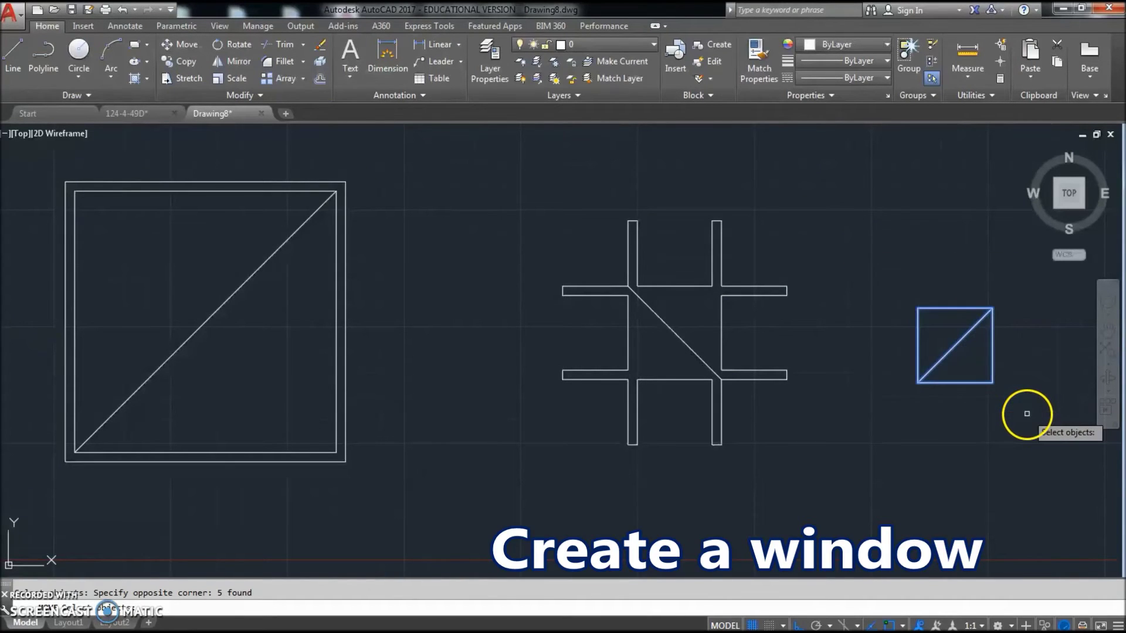
{"action": "key", "text": "Return"}
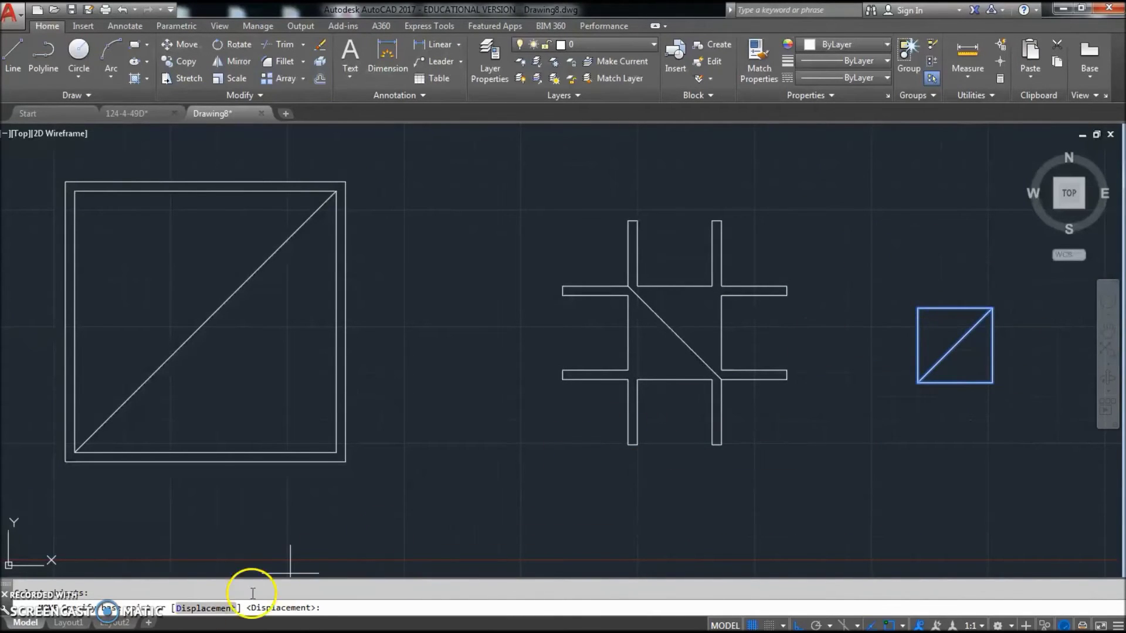
{"action": "left_click", "coordinate": [956, 348]}
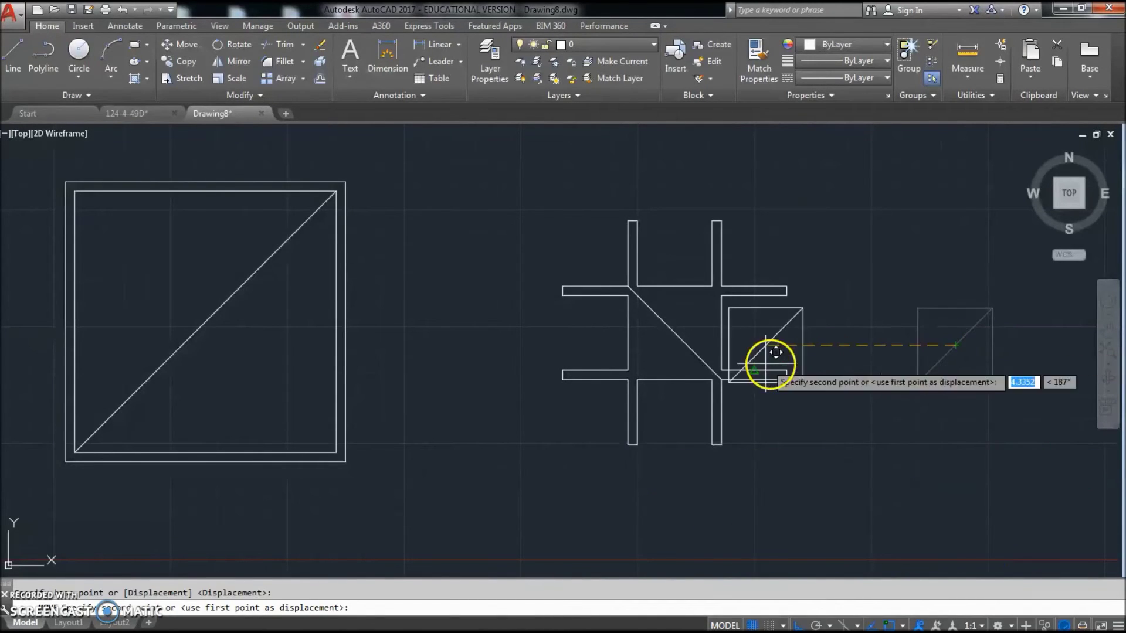
{"action": "left_click", "coordinate": [675, 333]}
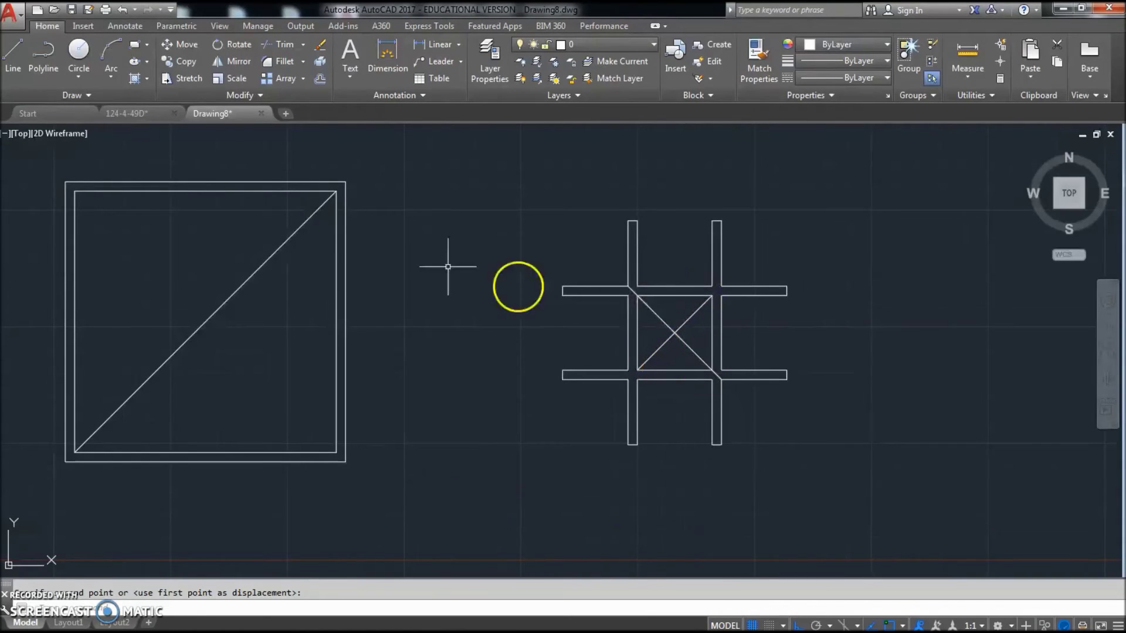
Move the grid-shaped outline with the small square from their shared center to the midpoint of the frame's diagonal.
{"action": "left_click", "coordinate": [186, 44]}
{"action": "left_click", "coordinate": [496, 159]}
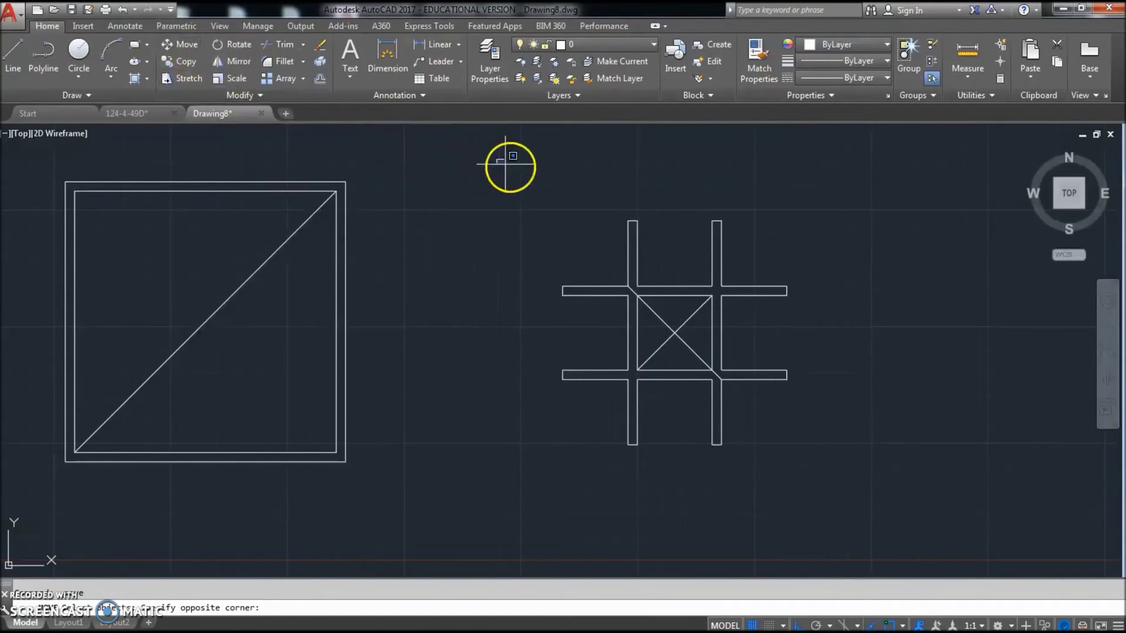
{"action": "left_click", "coordinate": [844, 485]}
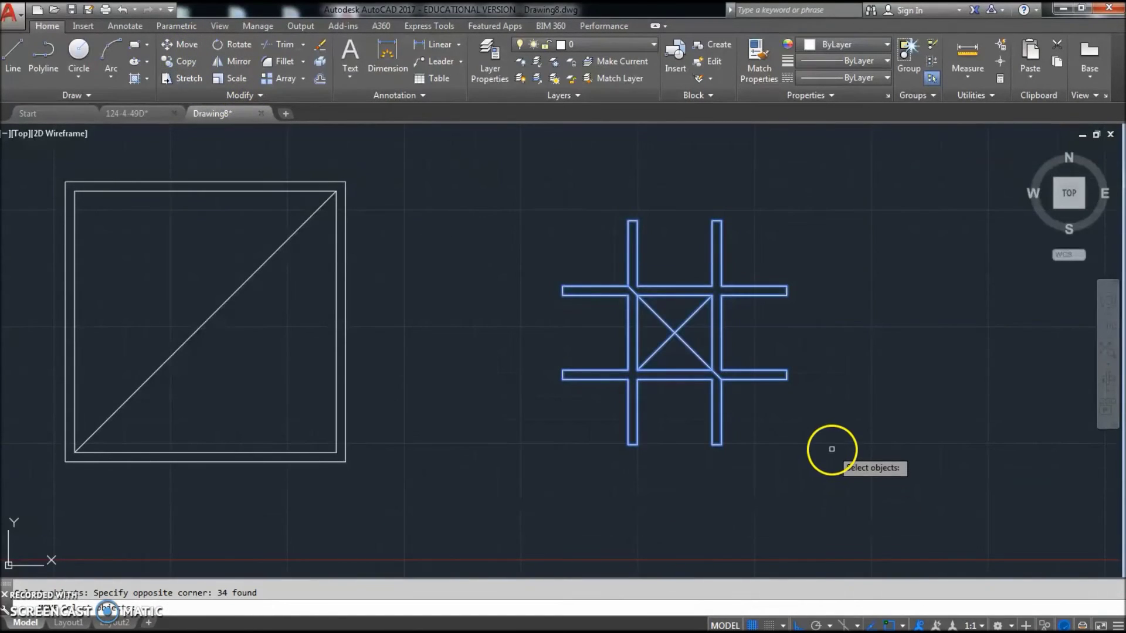
{"action": "key", "text": "Return"}
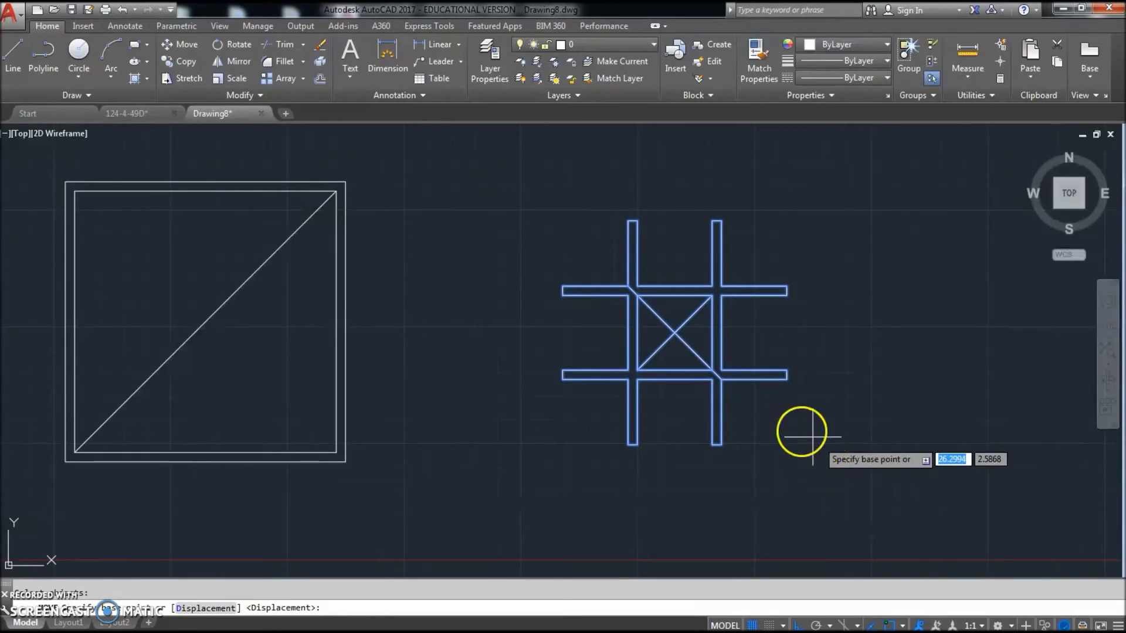
{"action": "left_click", "coordinate": [674, 333]}
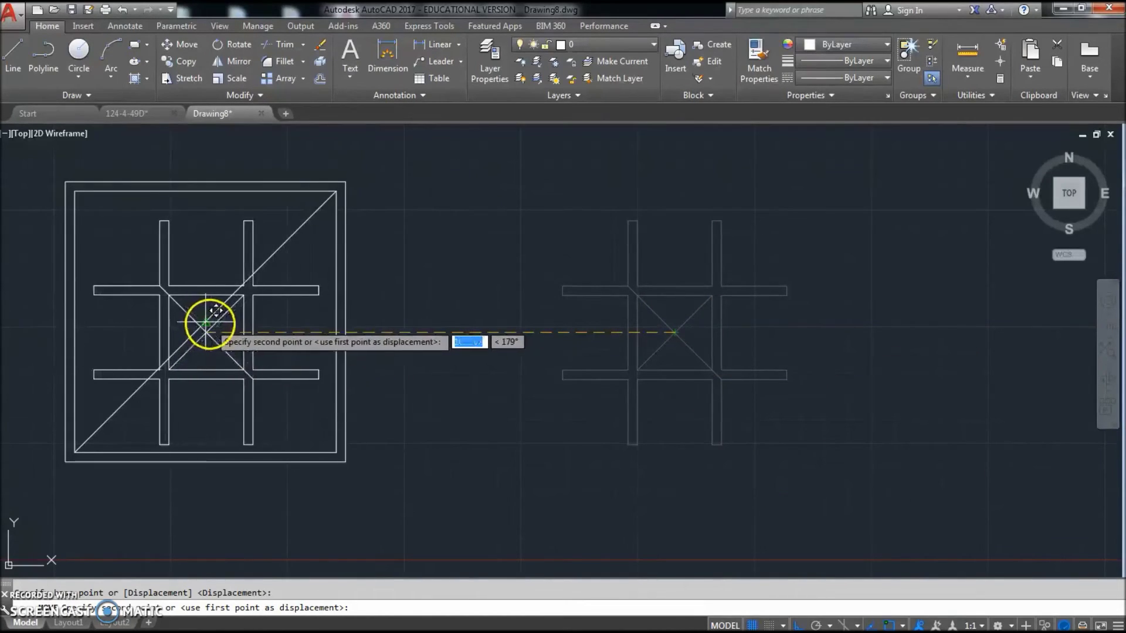
{"action": "left_click", "coordinate": [209, 323]}
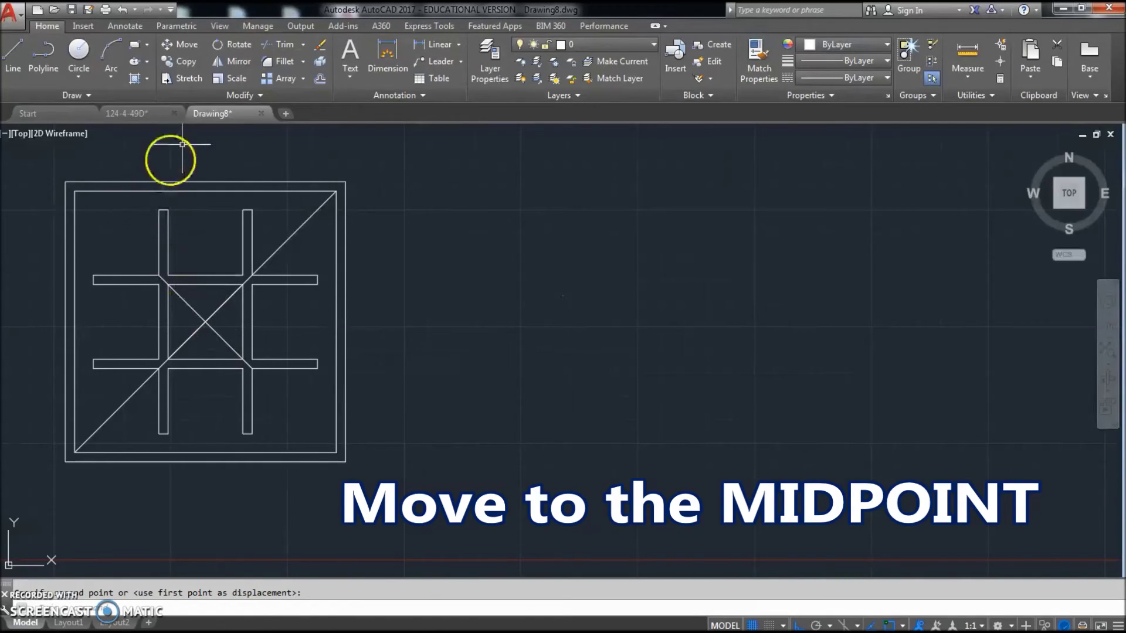
Erase the three diagonal construction lines crossing the center and fit the whole drawing in view.
{"action": "left_click", "coordinate": [322, 80]}
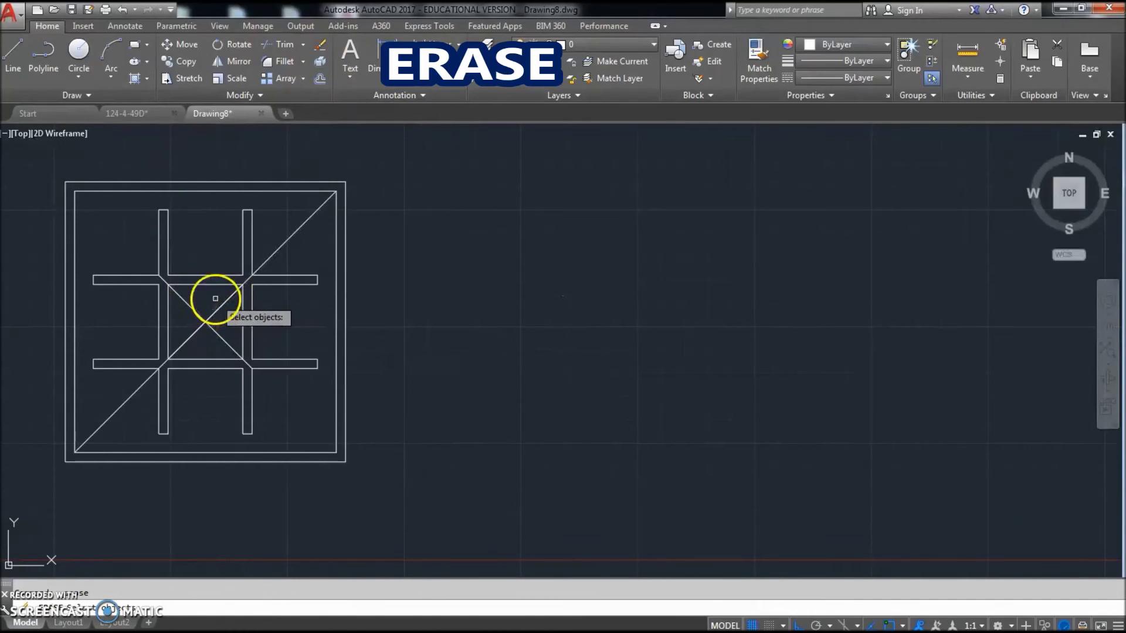
{"action": "left_click", "coordinate": [216, 299]}
{"action": "left_click", "coordinate": [196, 331]}
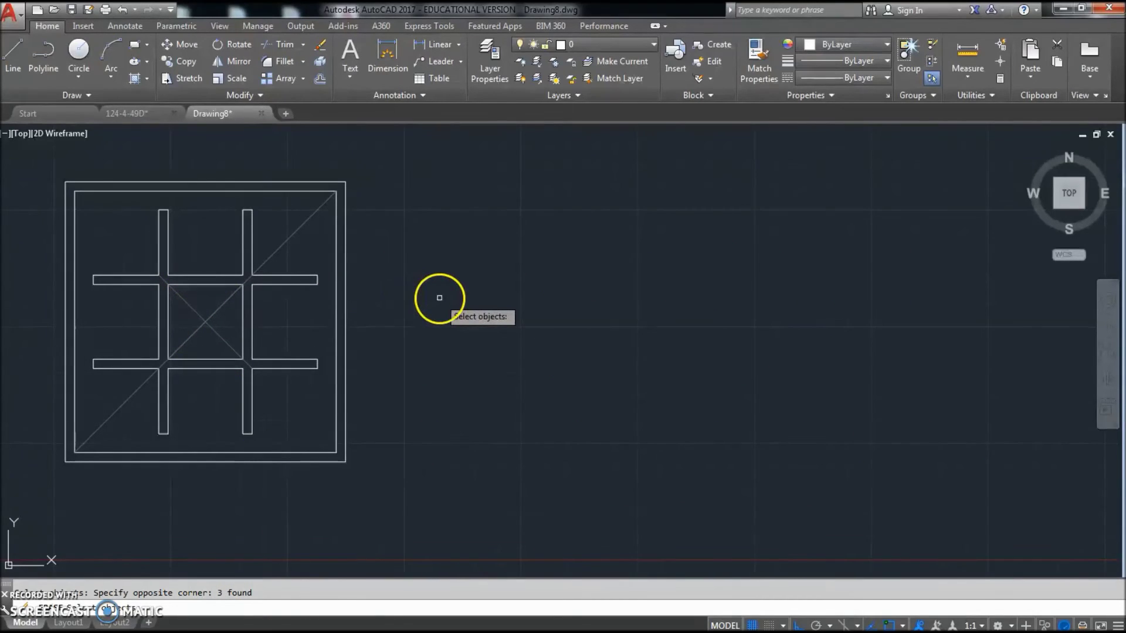
{"action": "key", "text": "Return"}
{"action": "middle_click", "coordinate": [418, 311]}
{"action": "middle_click", "coordinate": [417, 311]}
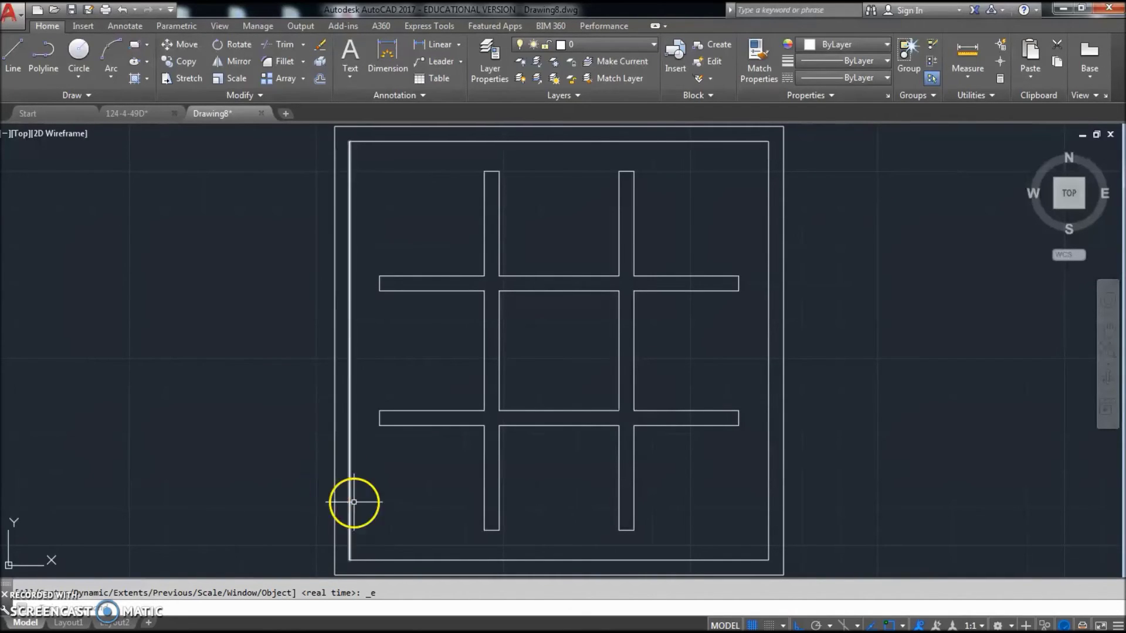
Save the drawing as 124-4-49E in the same folder as the existing 124-4-49D drawing.
{"action": "left_click", "coordinate": [83, 10]}
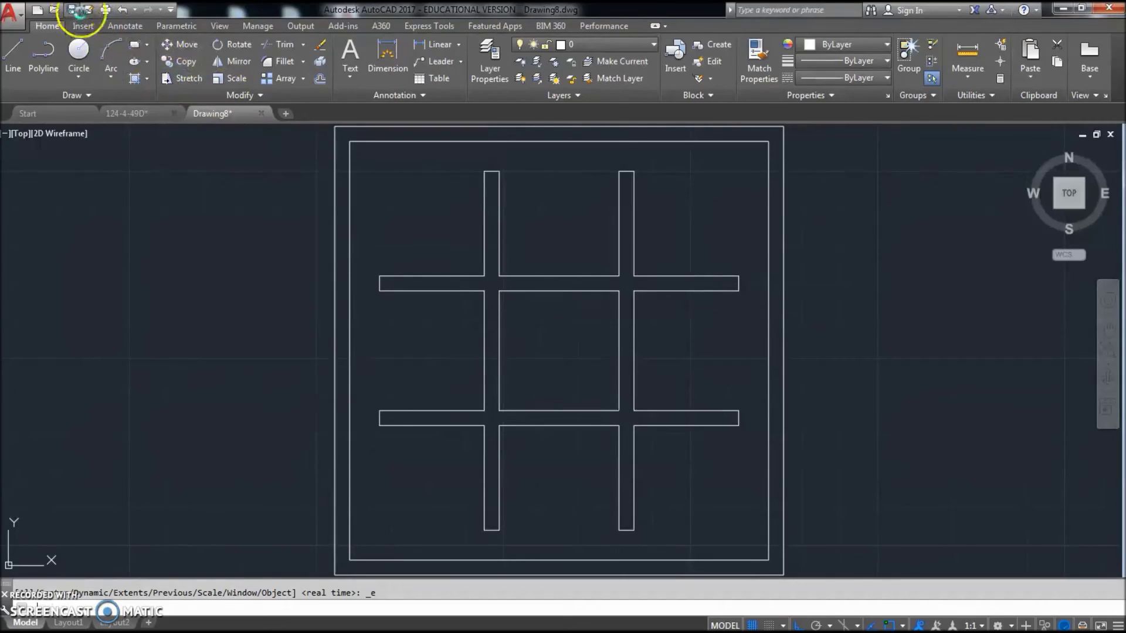
{"action": "left_click", "coordinate": [309, 228]}
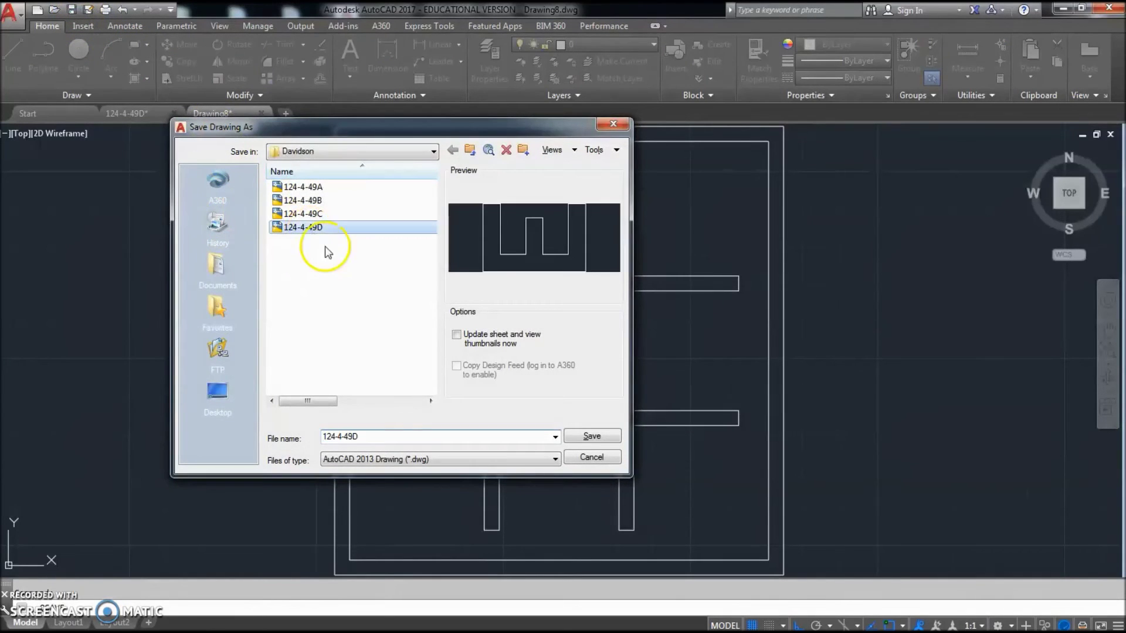
{"action": "left_click", "coordinate": [392, 439]}
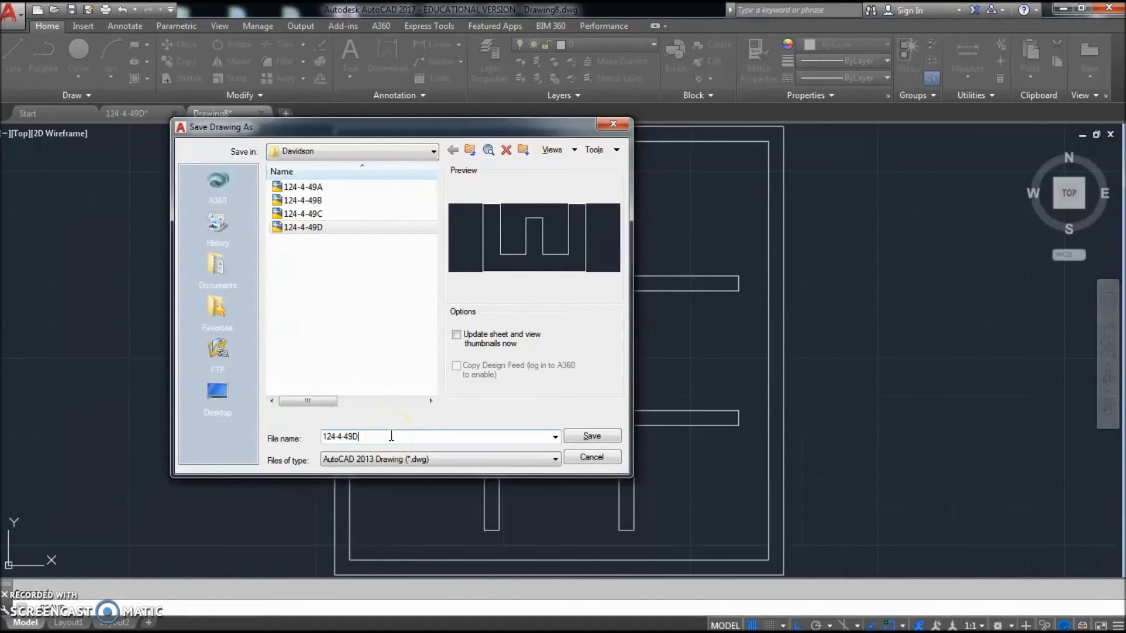
{"action": "key", "text": "BackSpace"}
{"action": "type", "text": "e"}
{"action": "key", "text": "BackSpace"}
{"action": "type", "text": "E"}
{"action": "left_click", "coordinate": [605, 435]}
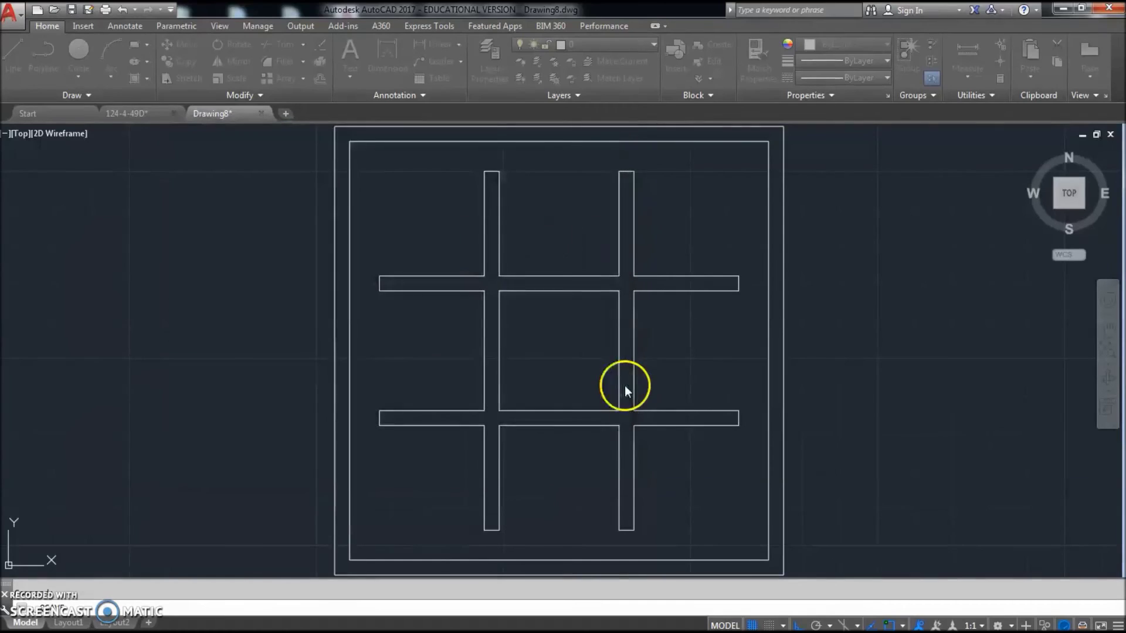
Set up a plot with the DWG To PDF.pc3 plotter, the Extents plot area and a centered plot.
{"action": "left_click", "coordinate": [105, 10]}
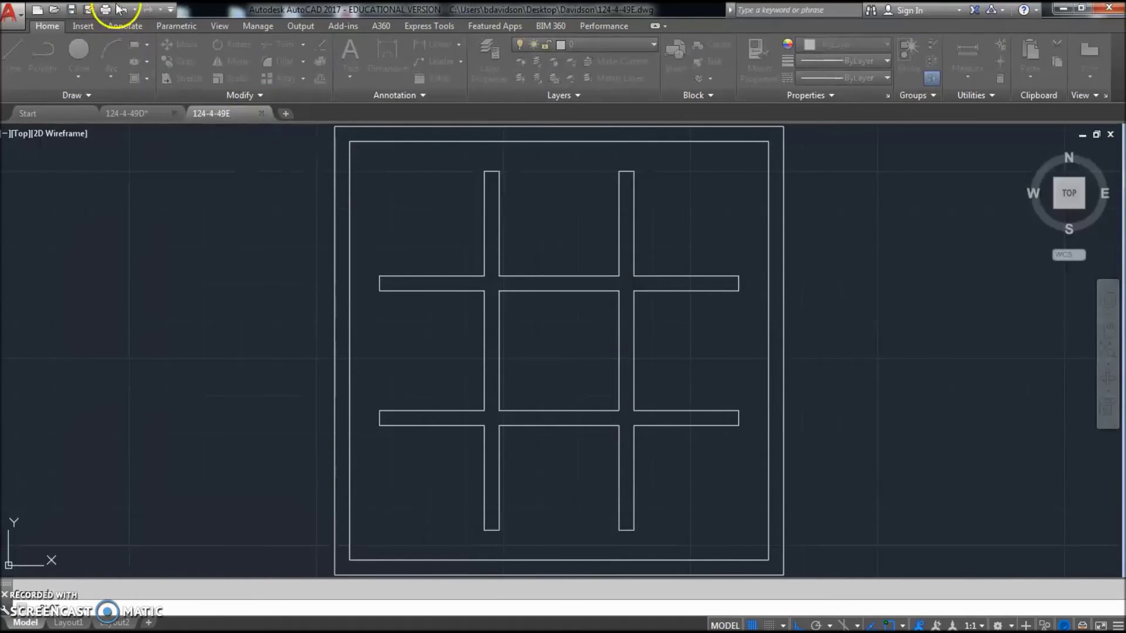
{"action": "left_click", "coordinate": [449, 220]}
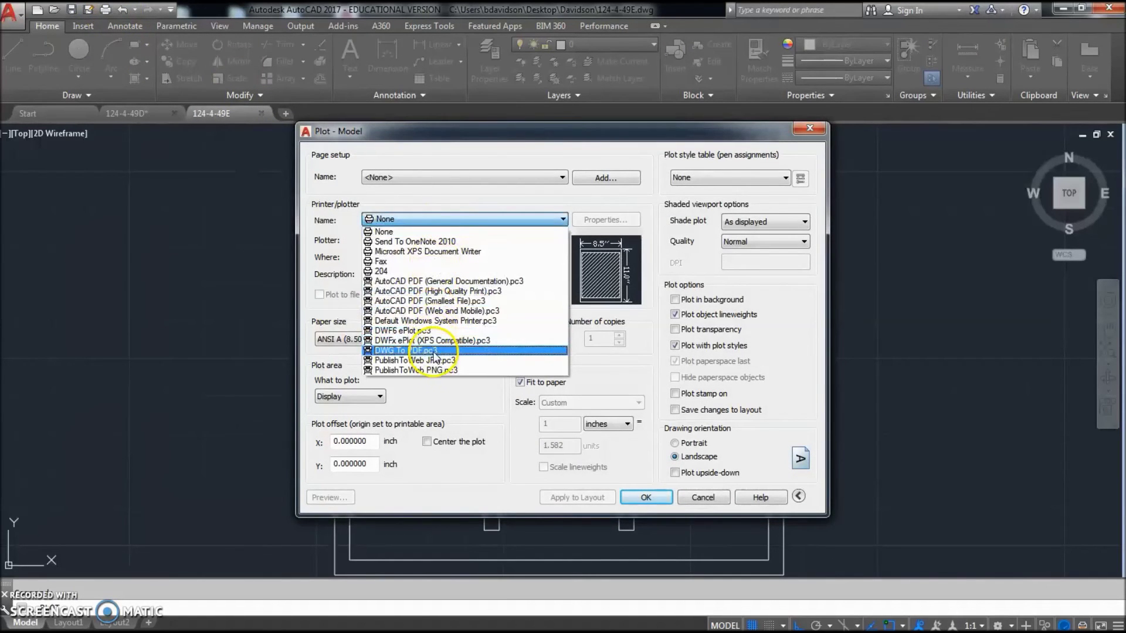
{"action": "left_click", "coordinate": [406, 351]}
{"action": "left_click", "coordinate": [357, 397]}
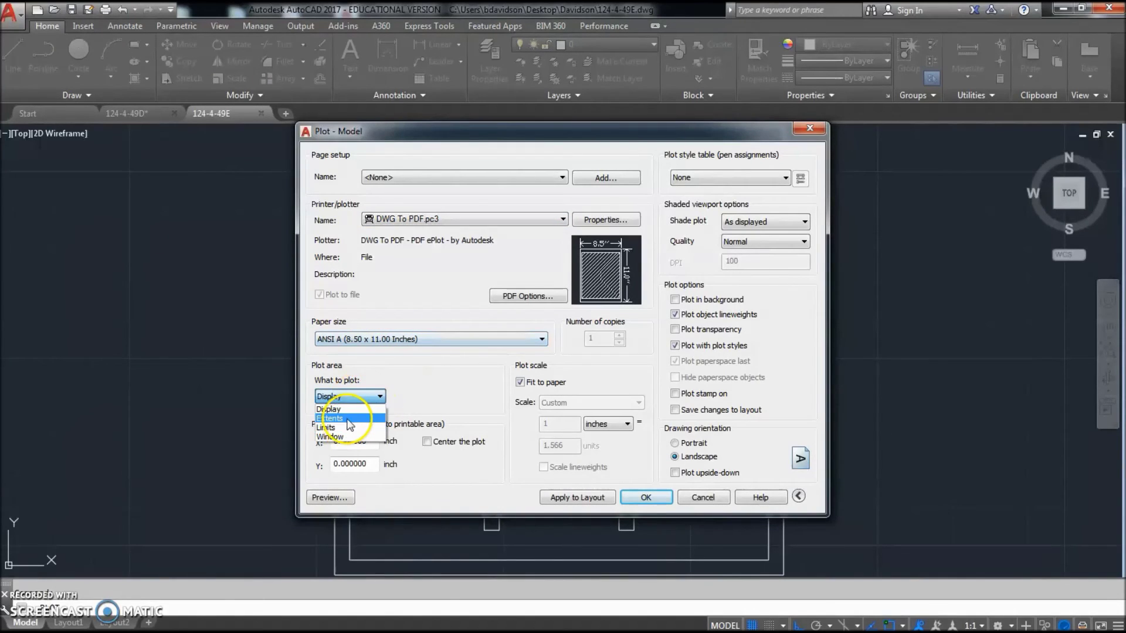
{"action": "left_click", "coordinate": [329, 418]}
{"action": "left_click", "coordinate": [426, 442]}
Preview the plot and output it to the PDF file 124-4-49E-Model.pdf.
{"action": "left_click", "coordinate": [338, 501]}
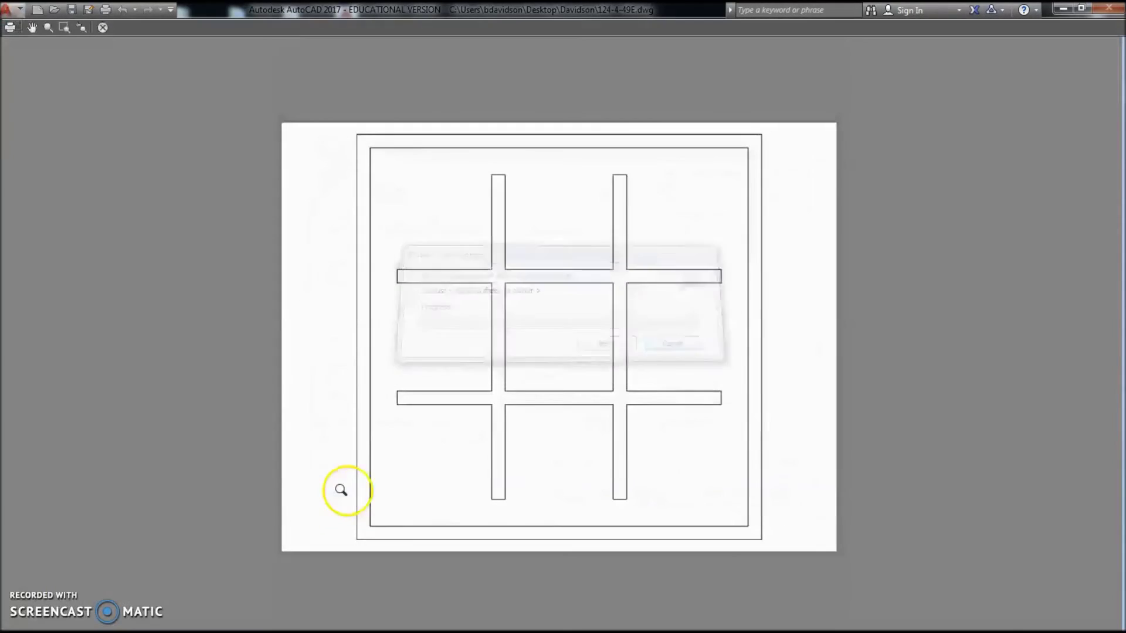
{"action": "right_click", "coordinate": [486, 385]}
{"action": "left_click", "coordinate": [531, 421]}
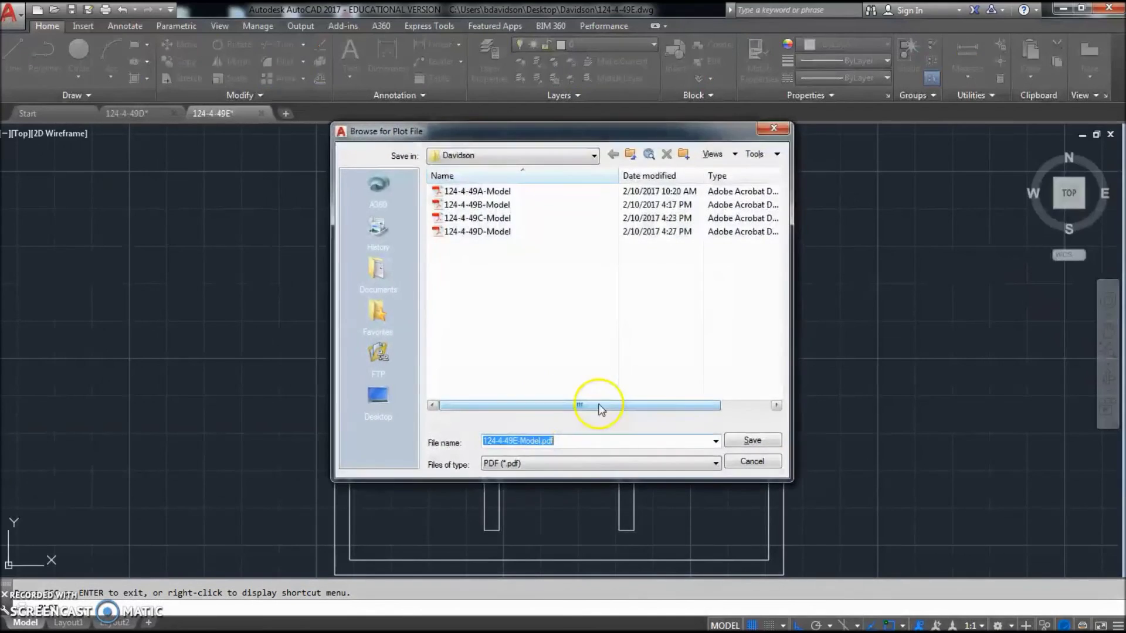
{"action": "left_click", "coordinate": [753, 441]}
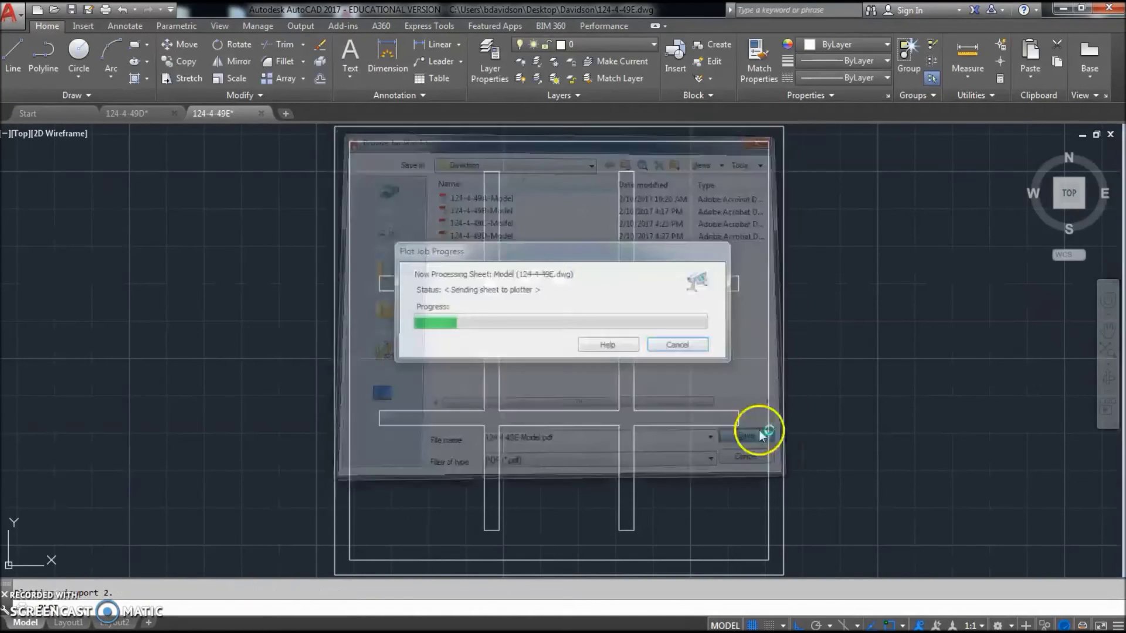